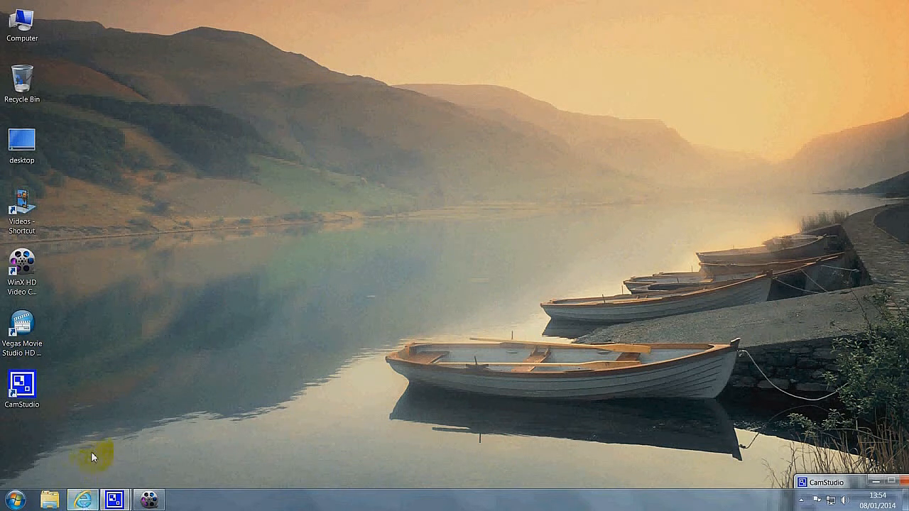
- Switch to Internet Explorer, examine the WinX HD Video Converter Deluxe product page and its specification of supported formats, and minimize the browser
left_click(82, 500)
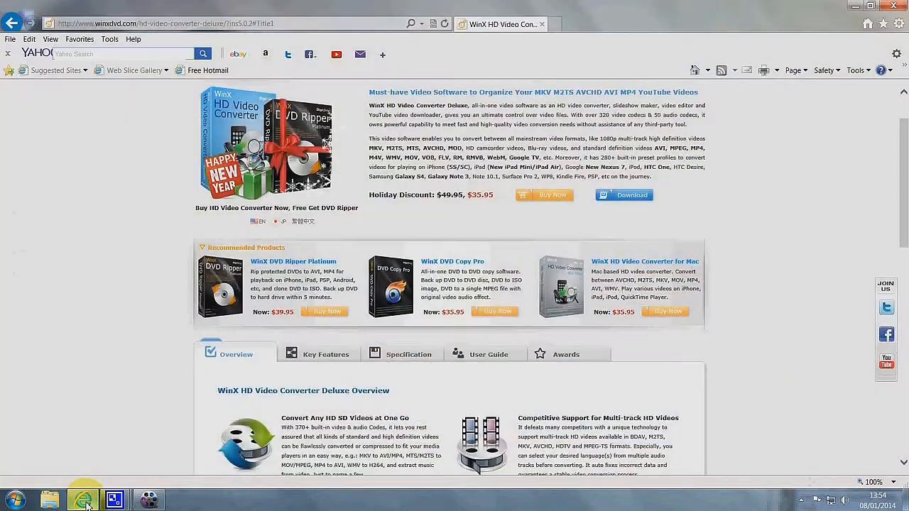
scroll(525, 325, "up", 1)
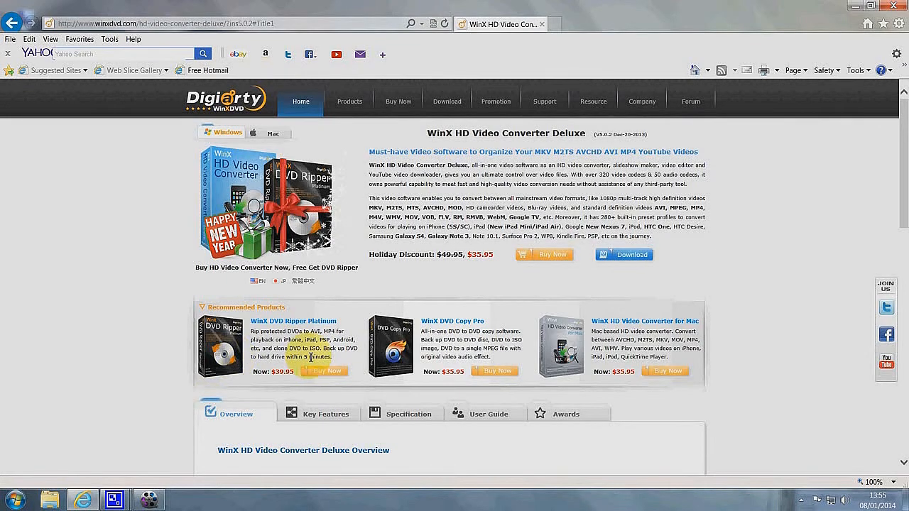
scroll(311, 358, "down", 3)
left_click(405, 248)
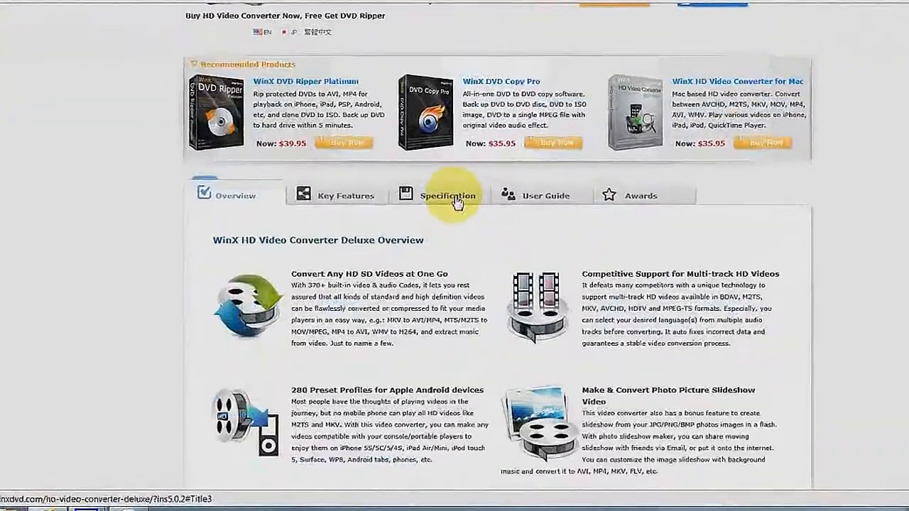
scroll(420, 269, "down", 5)
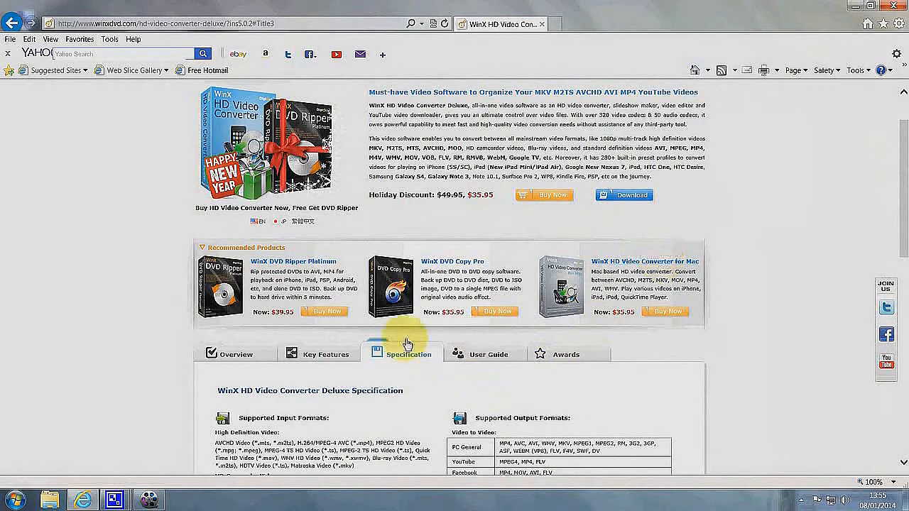
scroll(395, 345, "down", 3)
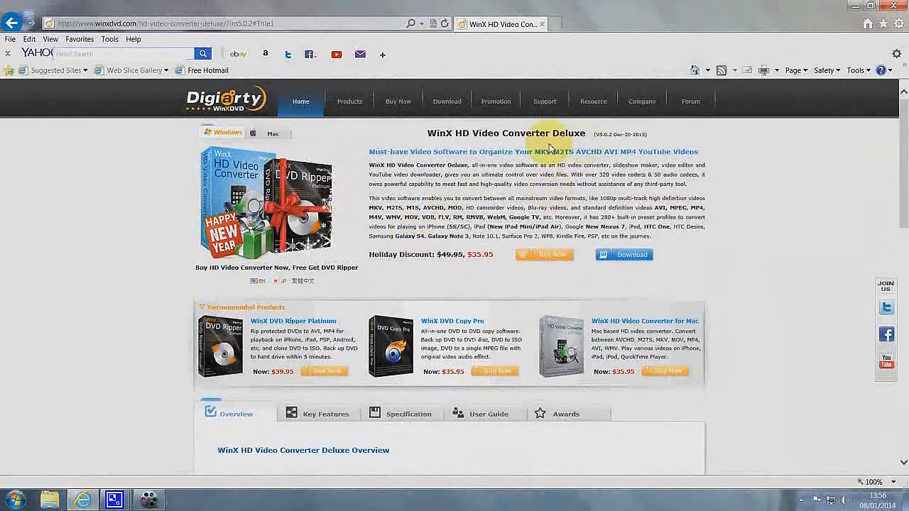
left_click(856, 9)
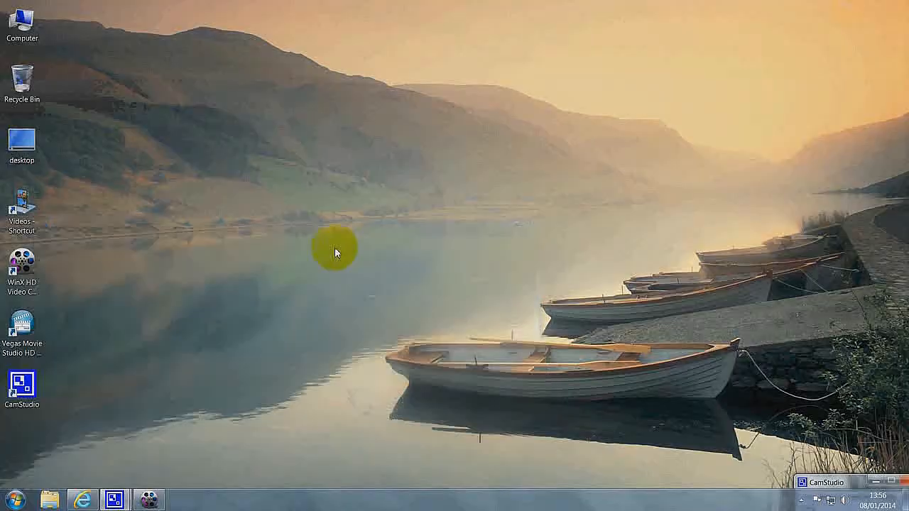
- Switch to WinX HD Video Converter Deluxe and look at the file selection for adding videos without adding any
left_click(147, 500)
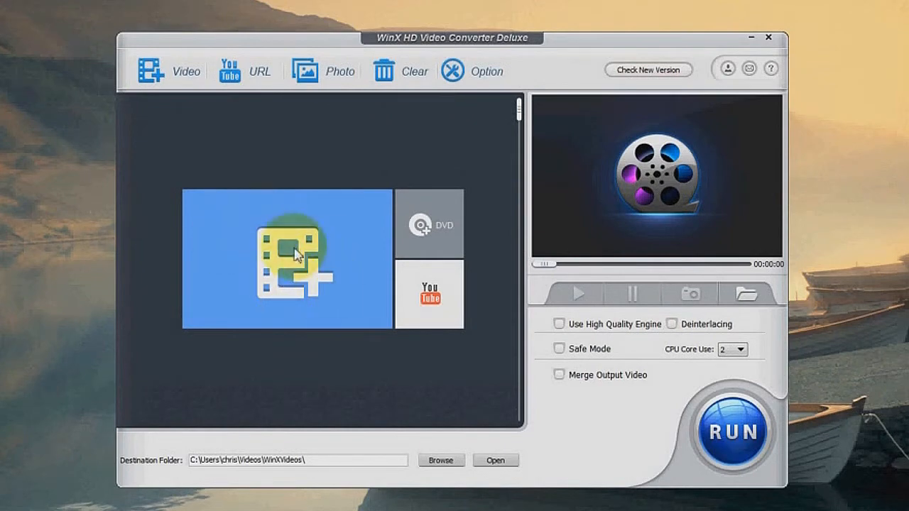
left_click(169, 80)
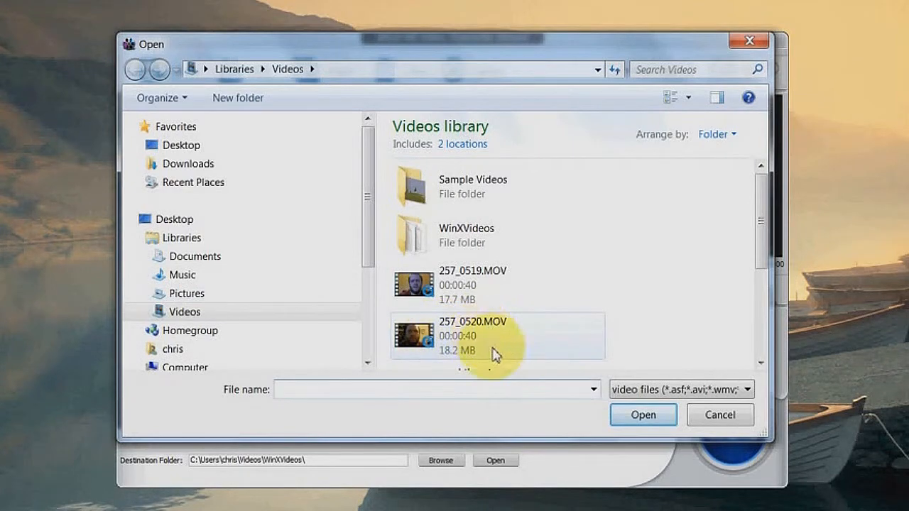
left_click(751, 42)
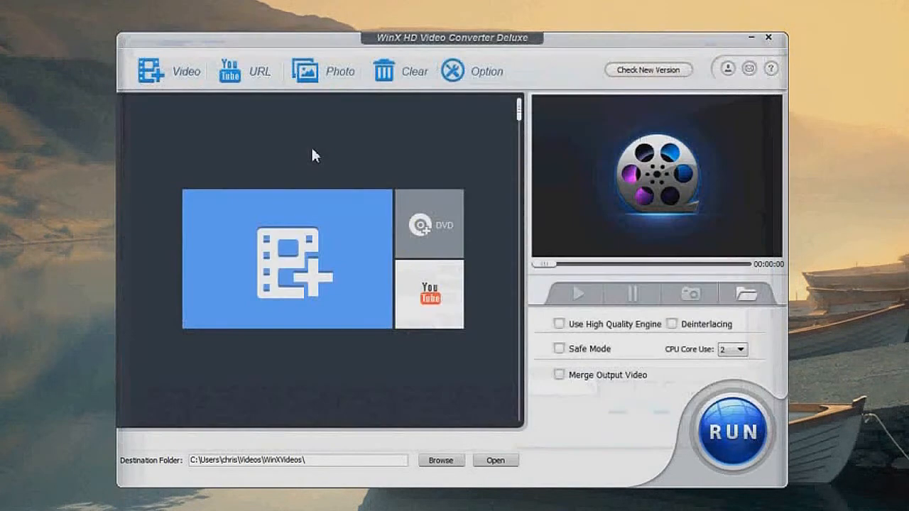
left_click(284, 254)
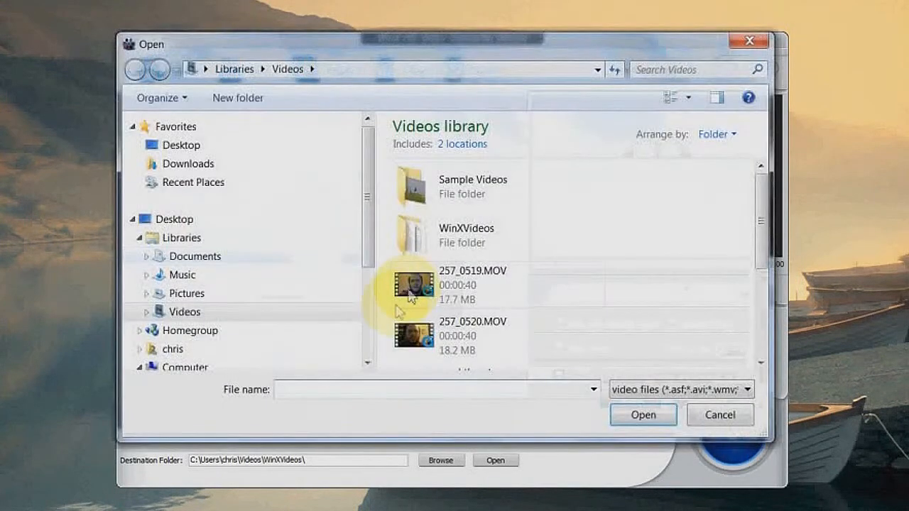
left_click(749, 41)
- View the YouTube video URL download dialog through both of its entry points and dismiss it
left_click(260, 73)
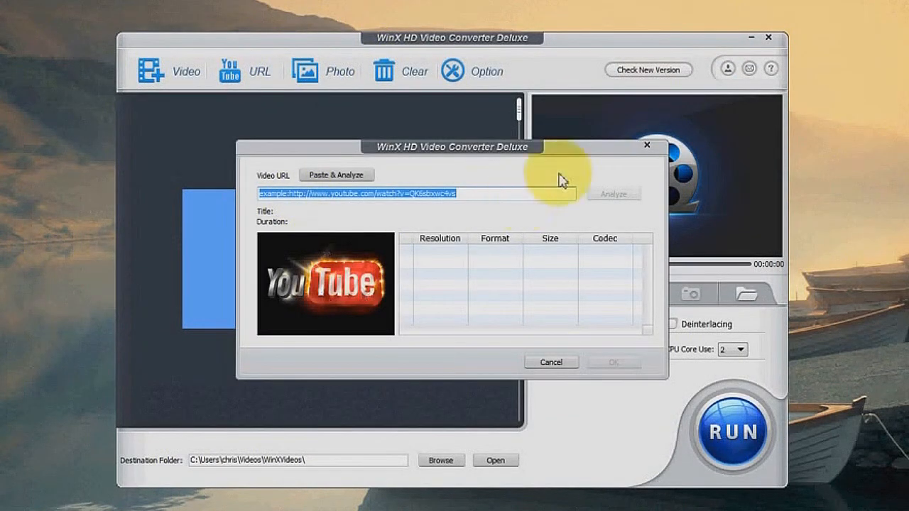
left_click(647, 148)
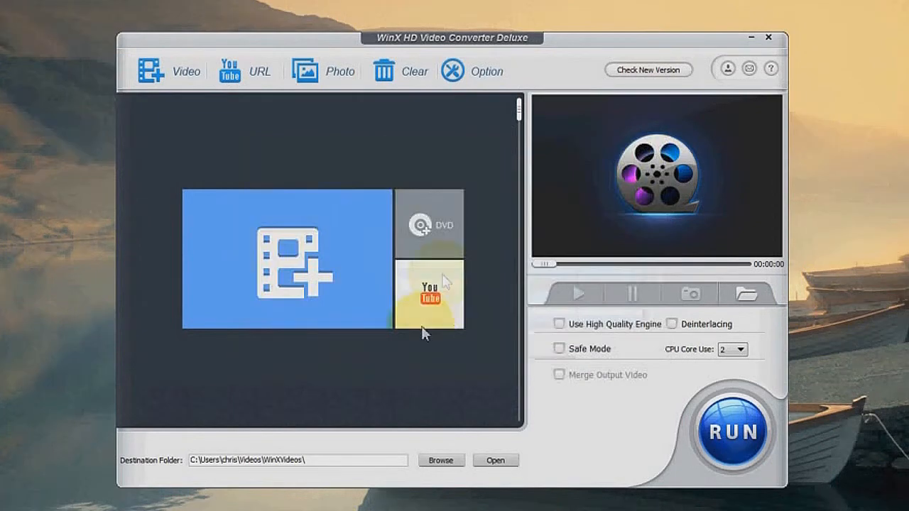
left_click(426, 291)
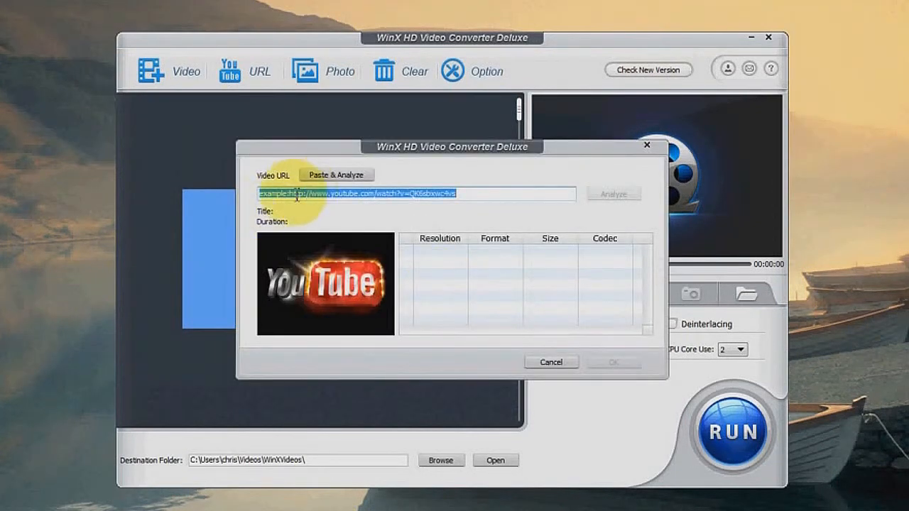
key("Escape")
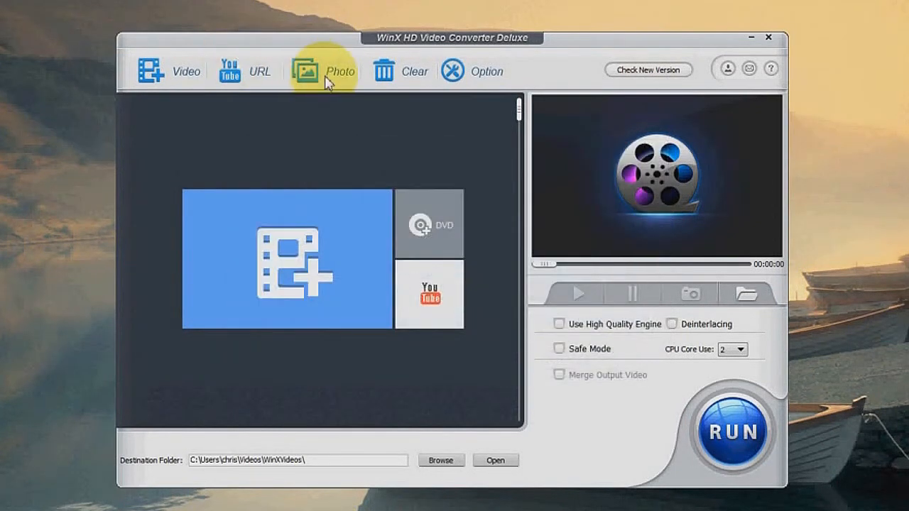
- Add the "ipod pics" folder from the Pictures library as a photo slideshow with the MP4 Video (MPEG4) output profile
left_click(327, 82)
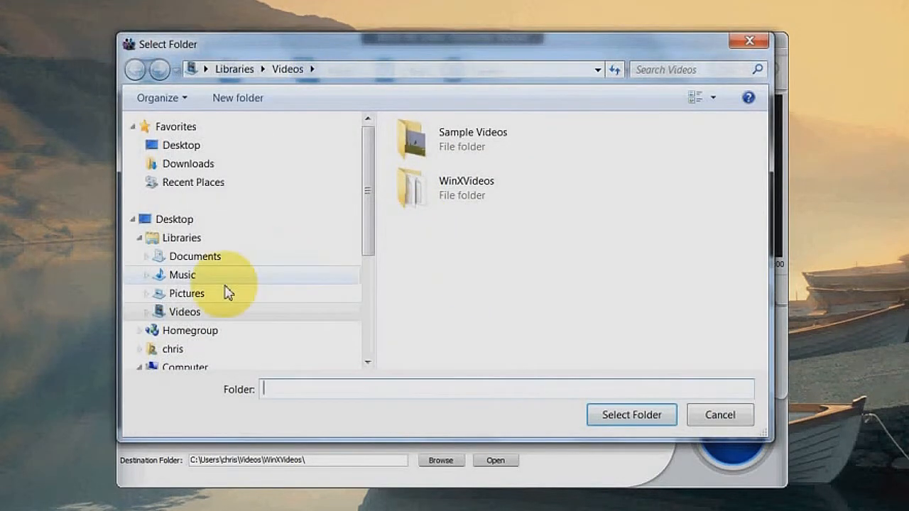
left_click(212, 297)
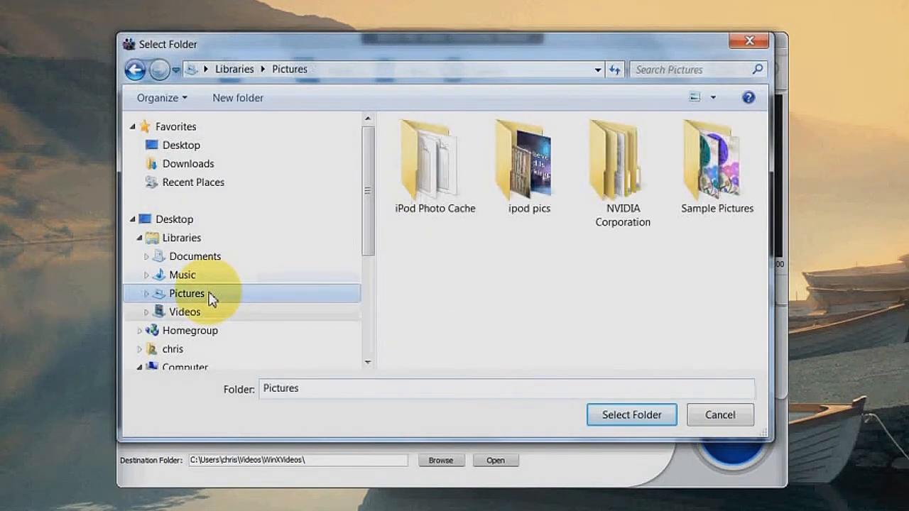
left_click(522, 181)
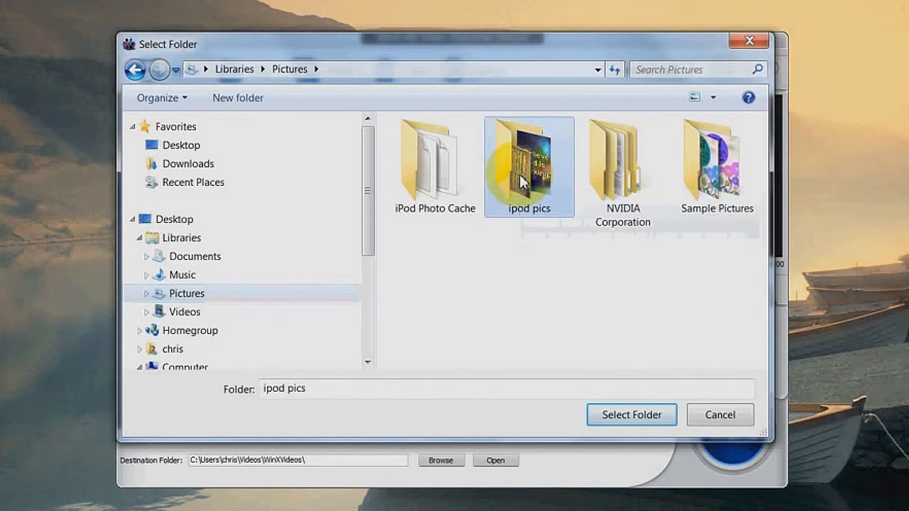
left_click(650, 420)
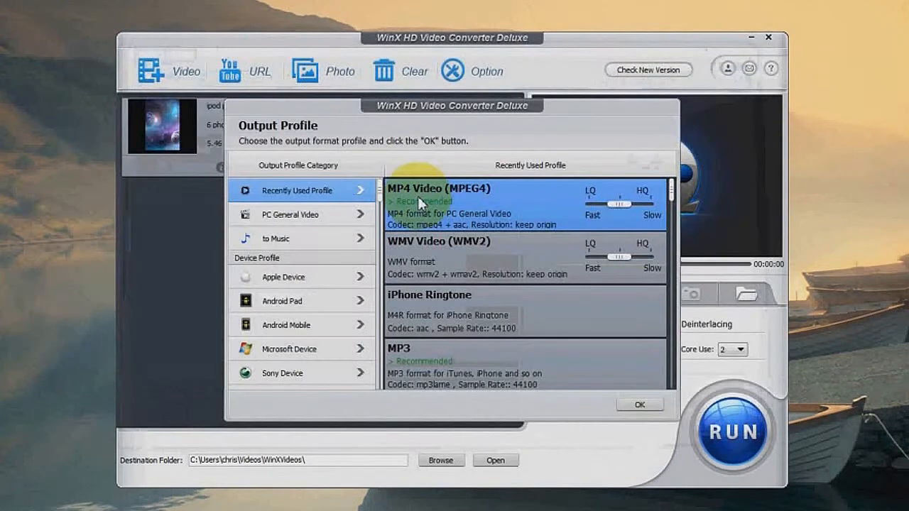
left_click(640, 405)
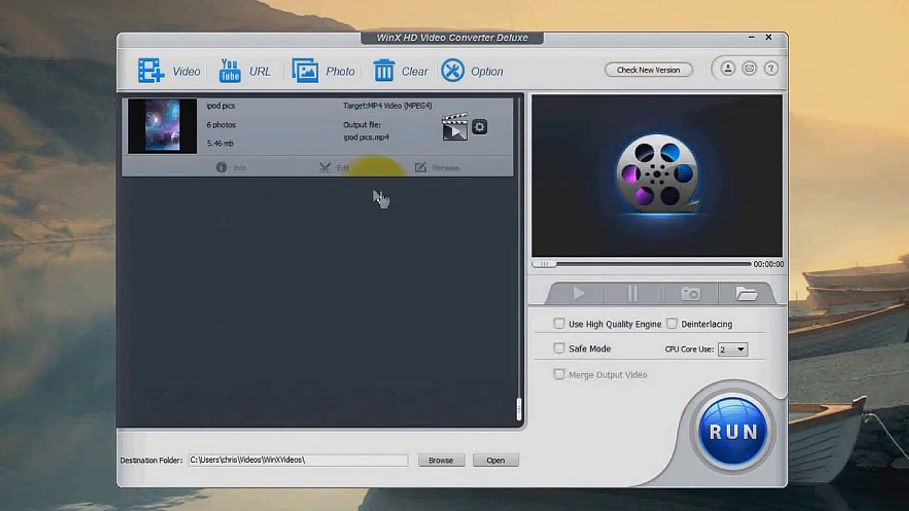
- Select the ipod pics slideshow and examine its photo, sorting, interval and music editing options
left_click(270, 116)
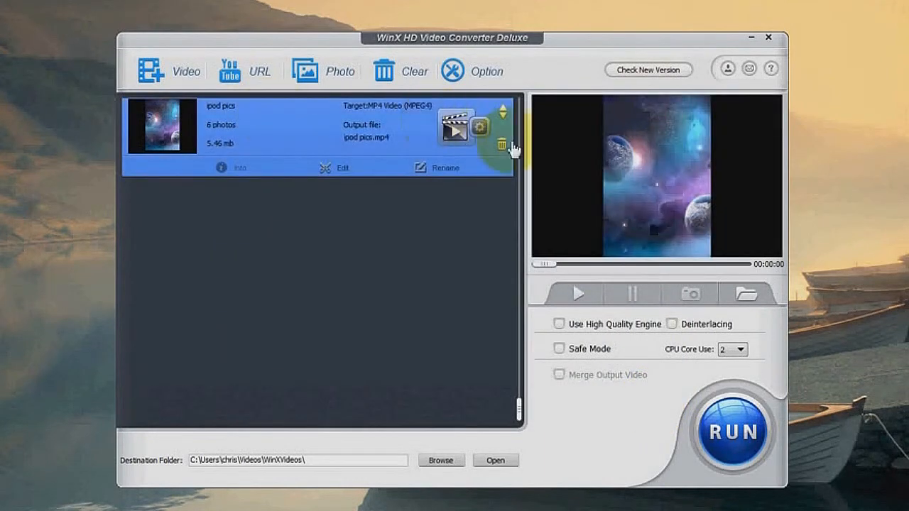
left_click(341, 168)
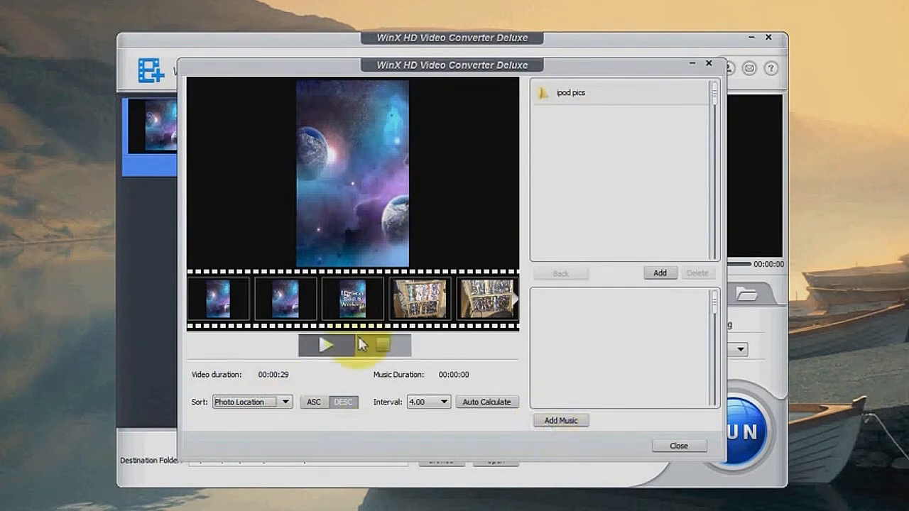
left_click(679, 446)
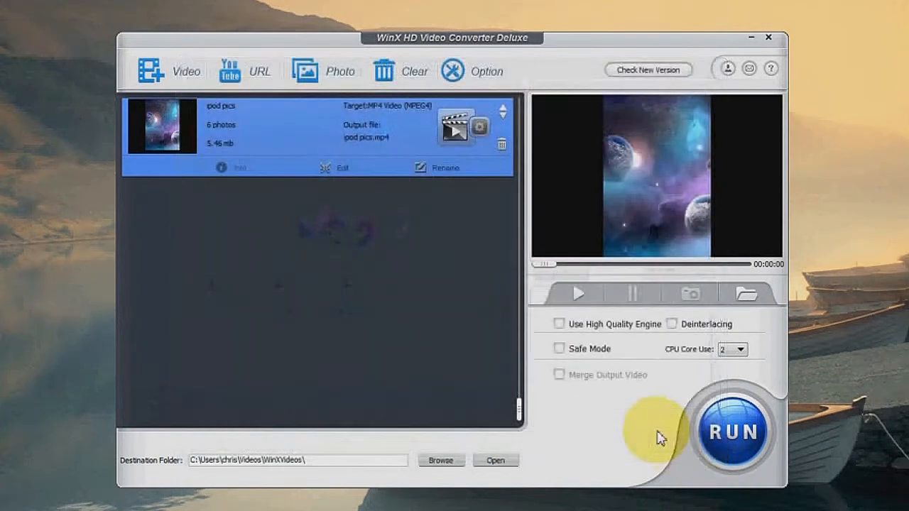
- Try customizing the resolution in the ipod pics slideshow's output settings and revert the custom entry
left_click(482, 129)
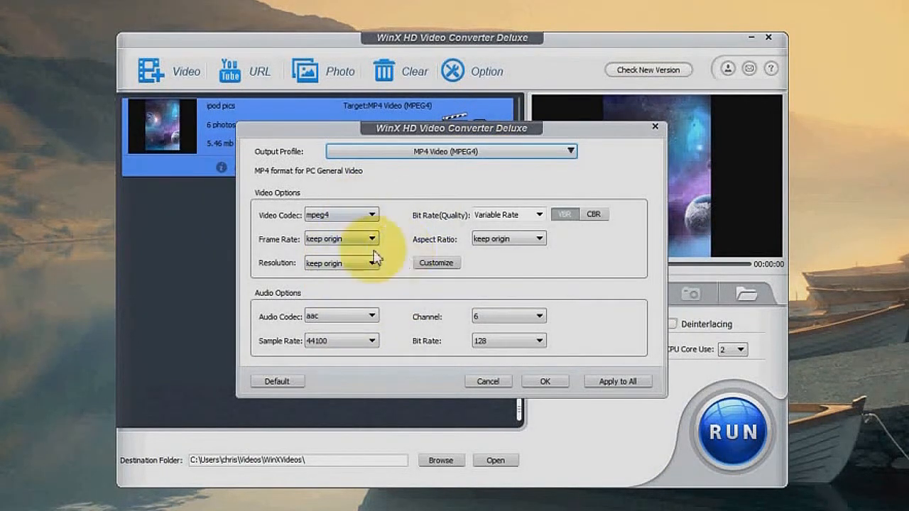
left_click(436, 263)
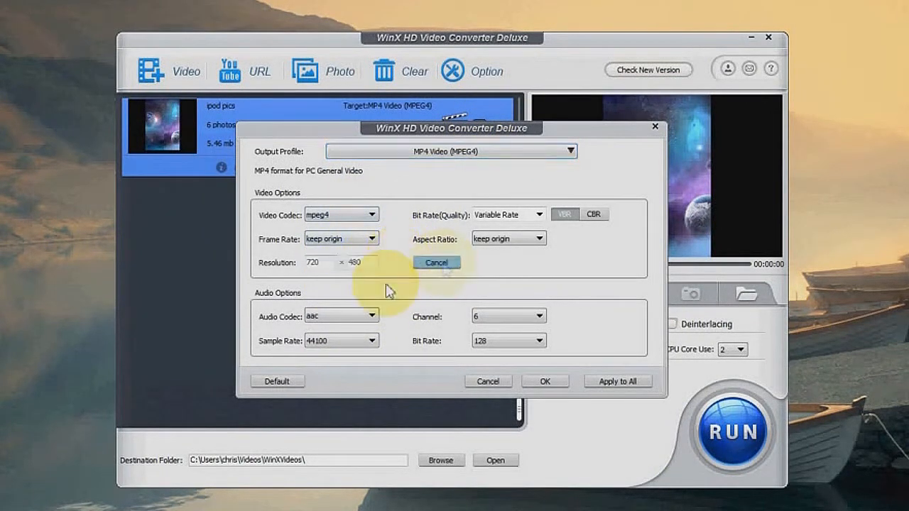
left_click(435, 263)
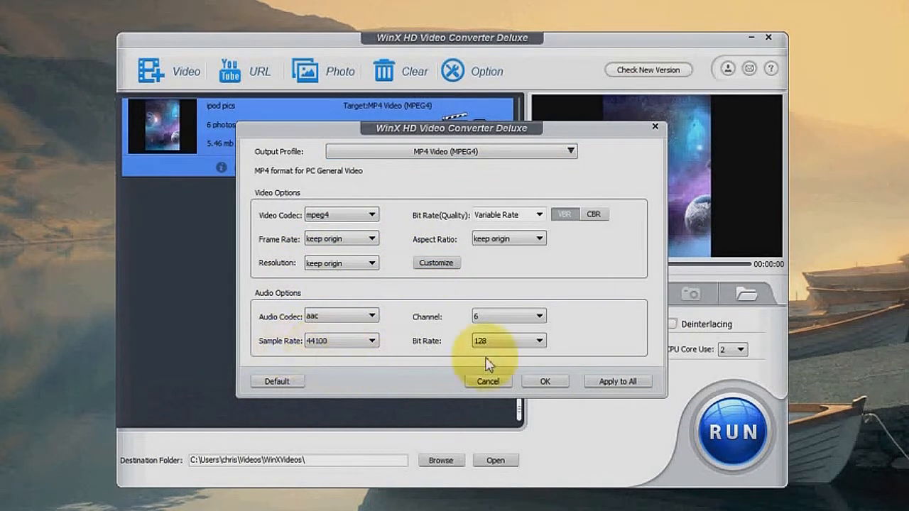
- Try the WMV Video (WMV2) output profile, return to MP4 Video (MPEG4), and discard the output settings changes
left_click(433, 152)
left_click(452, 265)
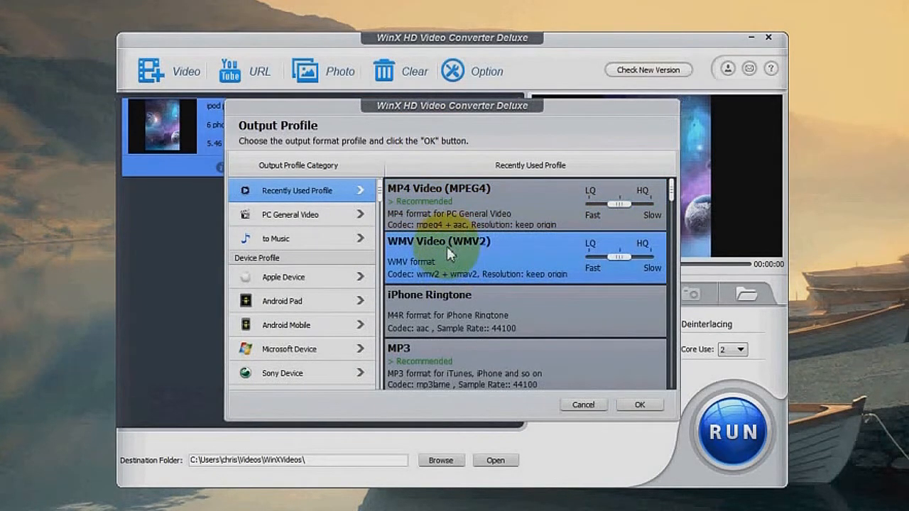
left_click(640, 404)
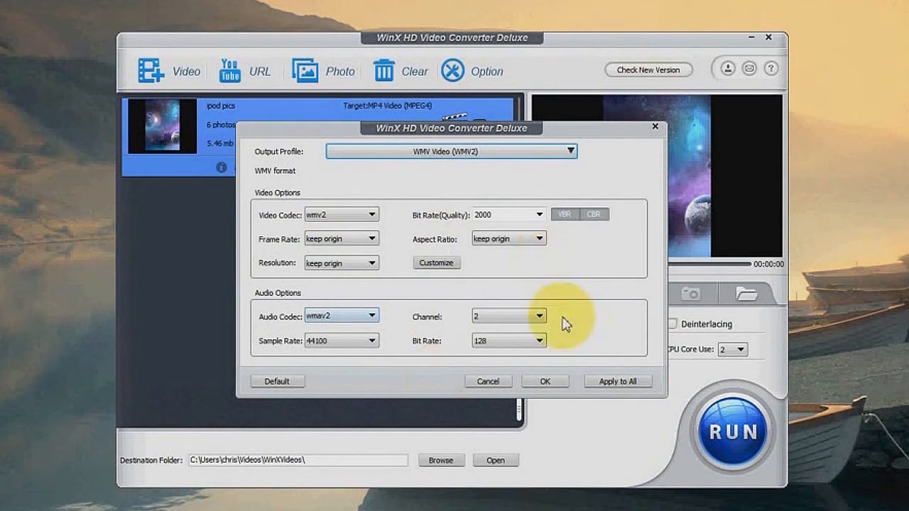
left_click(493, 157)
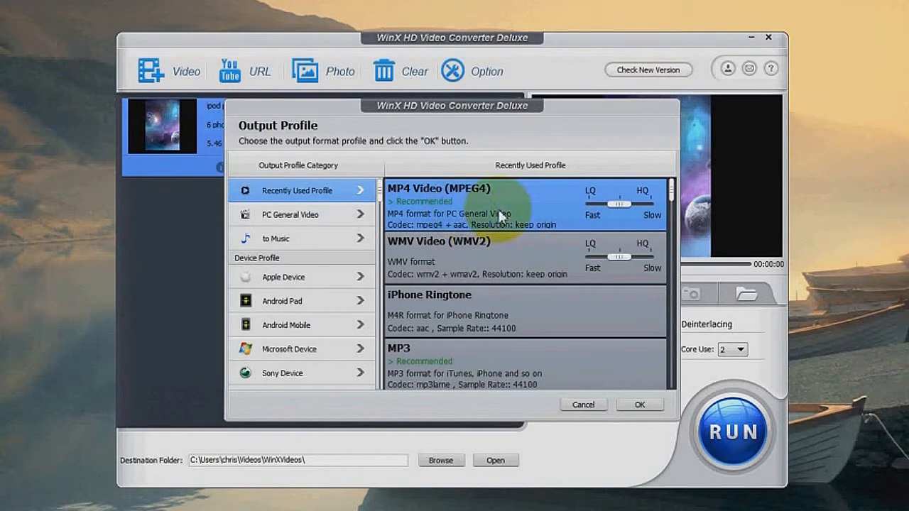
left_click(640, 404)
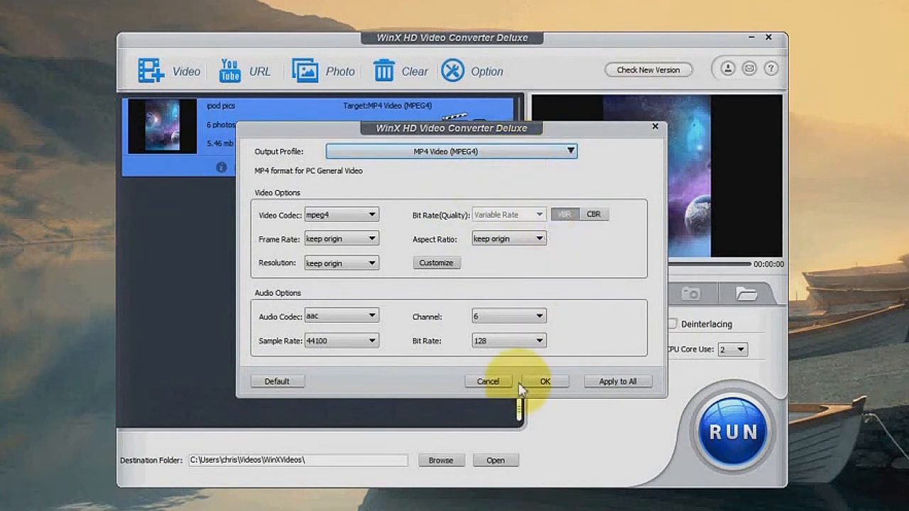
left_click(490, 382)
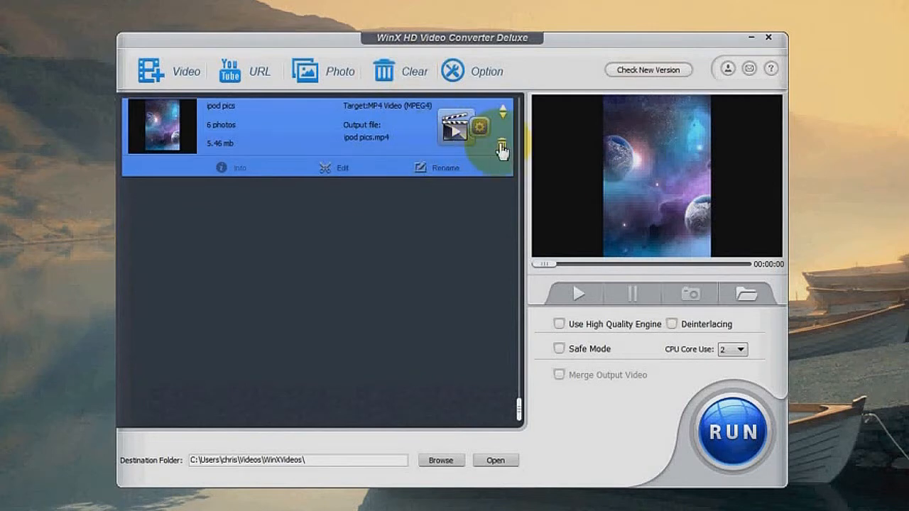
- Clear the ipod pics slideshow from the conversion list and choose English as the default audio language in the program options
left_click(404, 74)
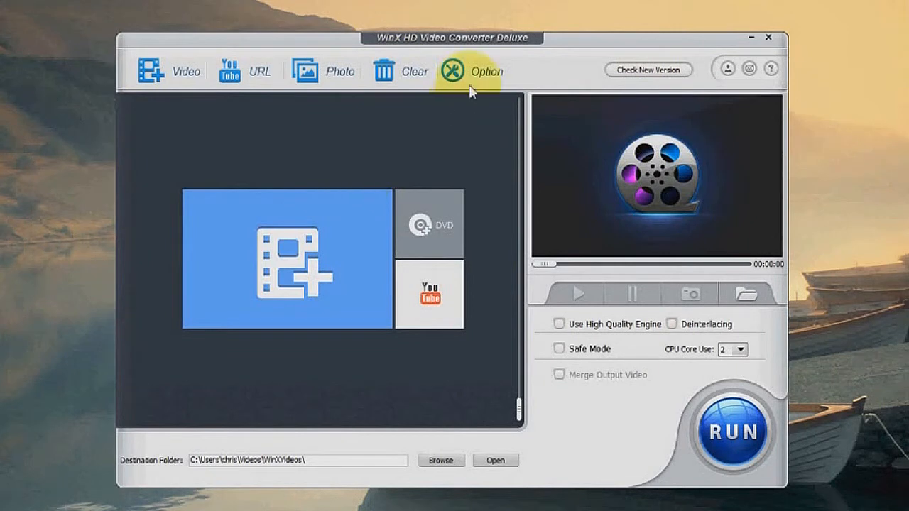
left_click(483, 71)
left_click(490, 188)
left_click(468, 198)
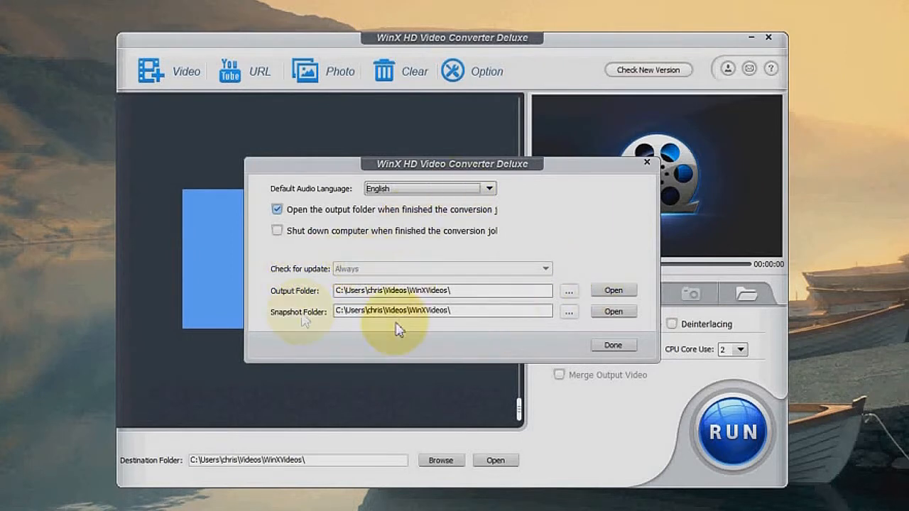
left_click(613, 345)
- Check for a new program version, dismiss that information, and view the program's registration details
left_click(656, 71)
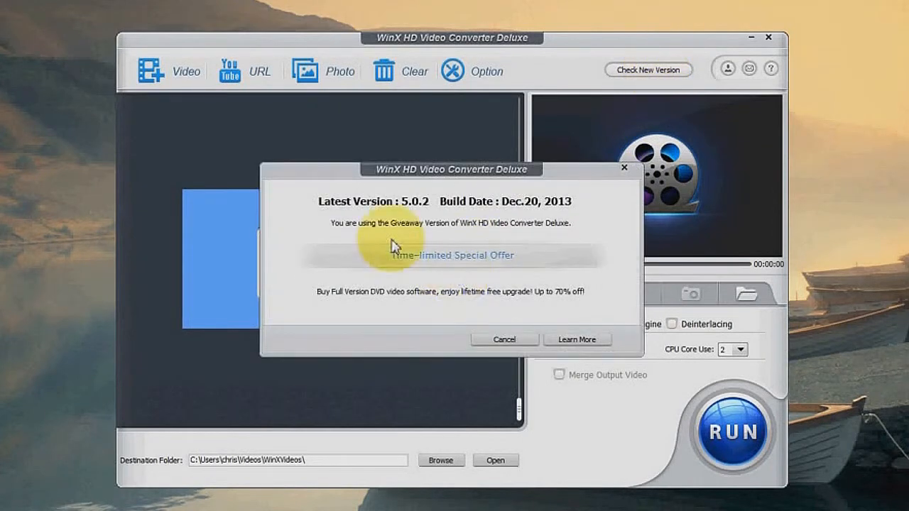
left_click(505, 339)
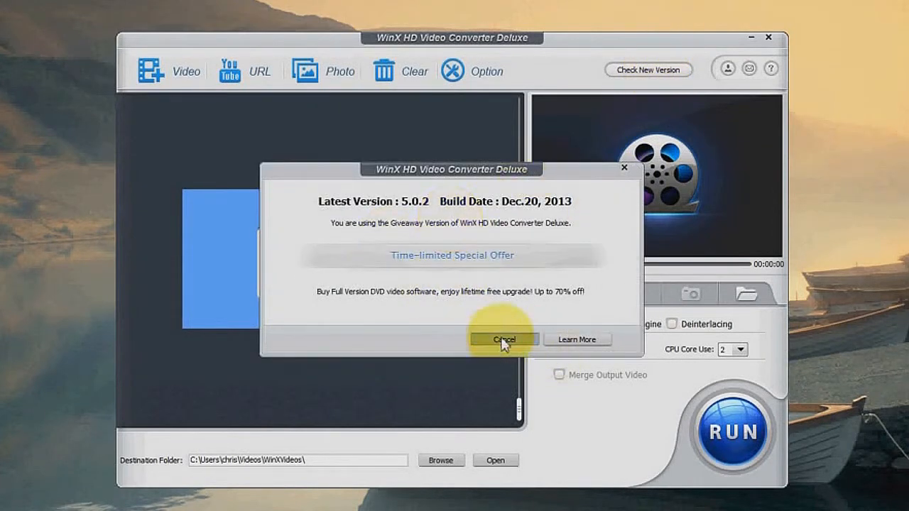
left_click(727, 69)
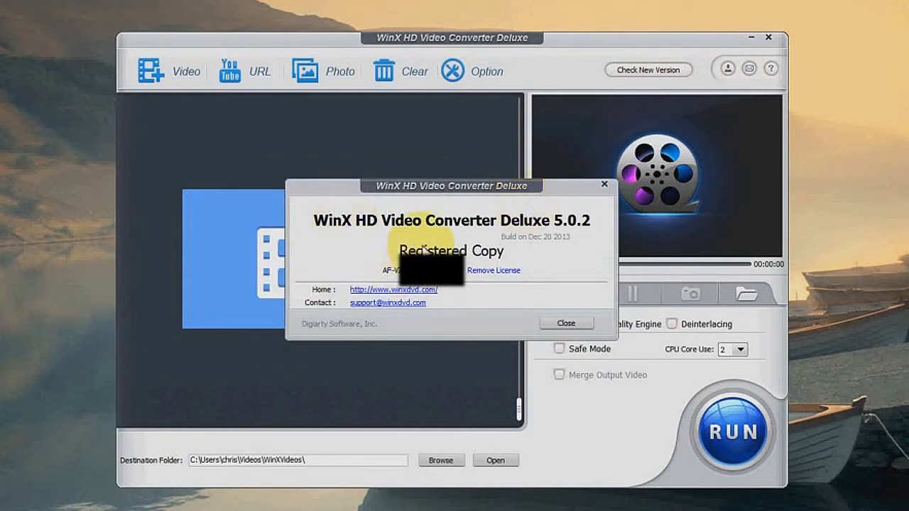
- Close the registration details, view the support contact information, and dismiss it
left_click(566, 324)
left_click(748, 68)
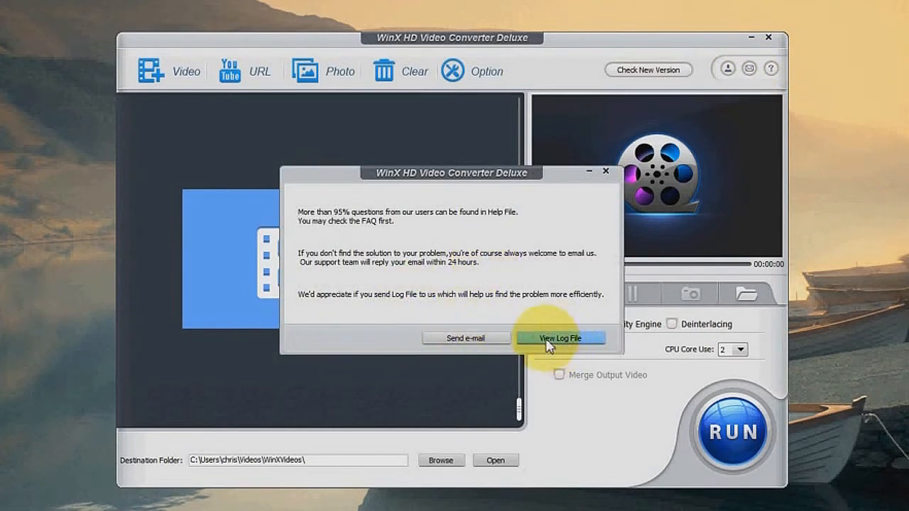
left_click(606, 171)
- Open the program's help file and view its update log and its topic on input and output formats
left_click(776, 74)
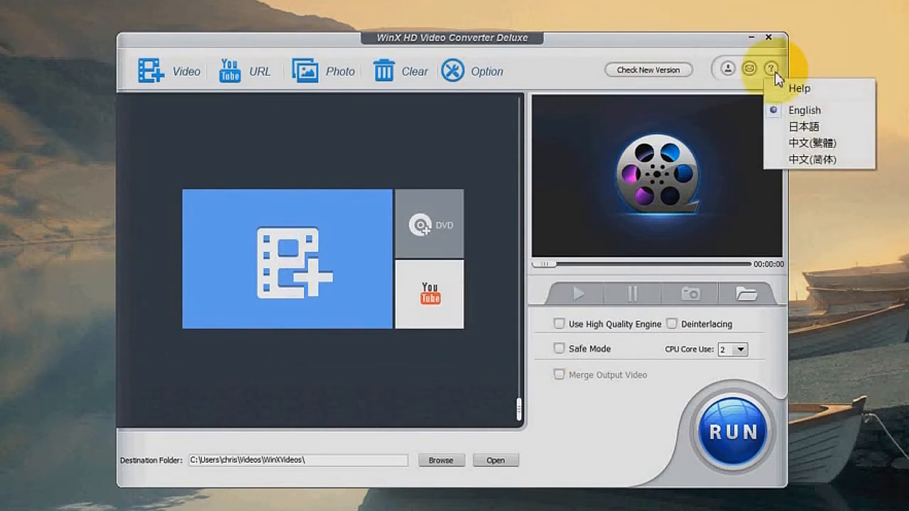
left_click(802, 90)
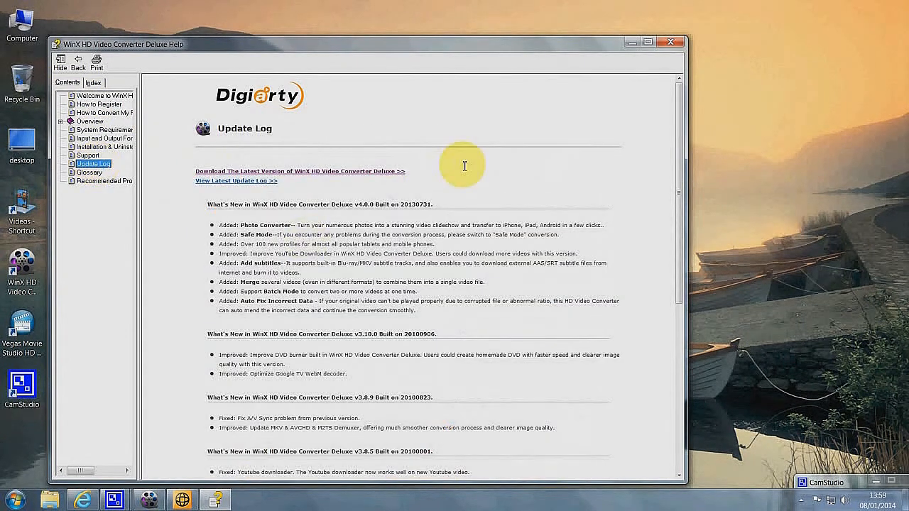
left_click(100, 138)
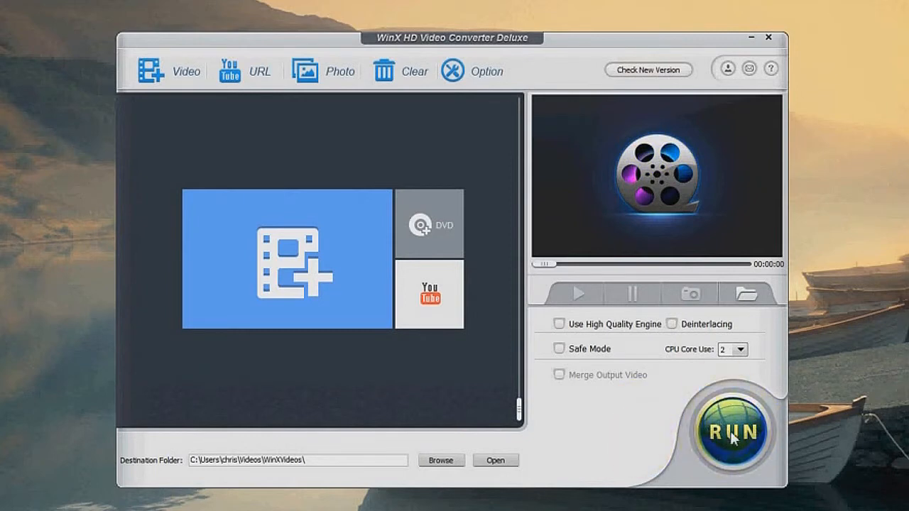
- Import the video 257_0520.MOV from the Videos library into the conversion list
left_click(261, 294)
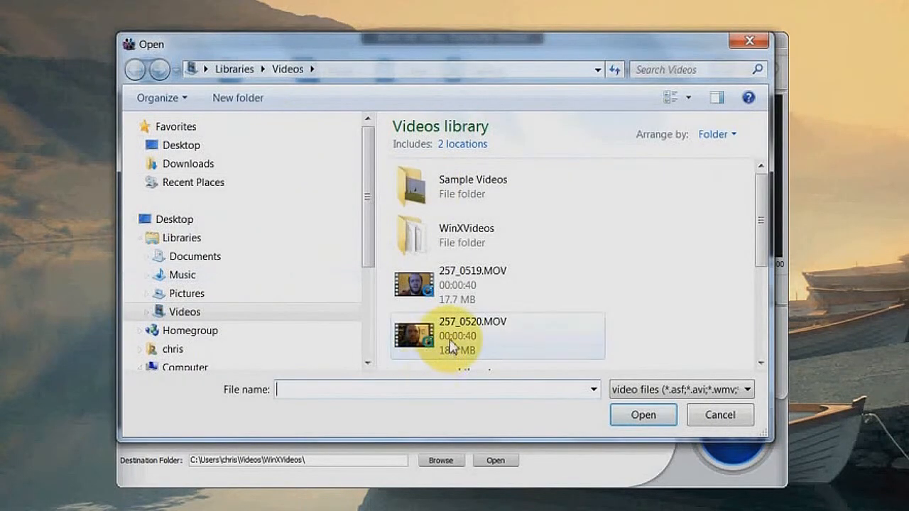
left_click(451, 347)
left_click(636, 416)
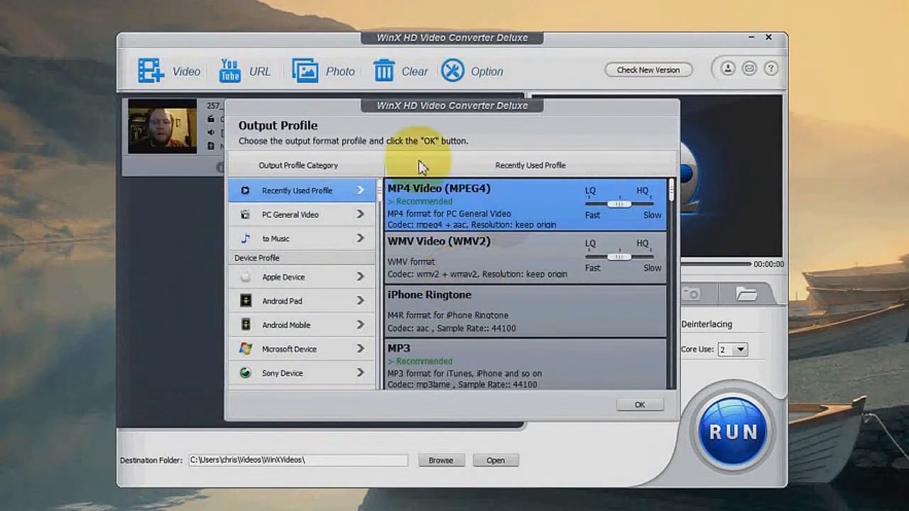
- Browse the PC General Video and music output profiles for the imported video
left_click(331, 213)
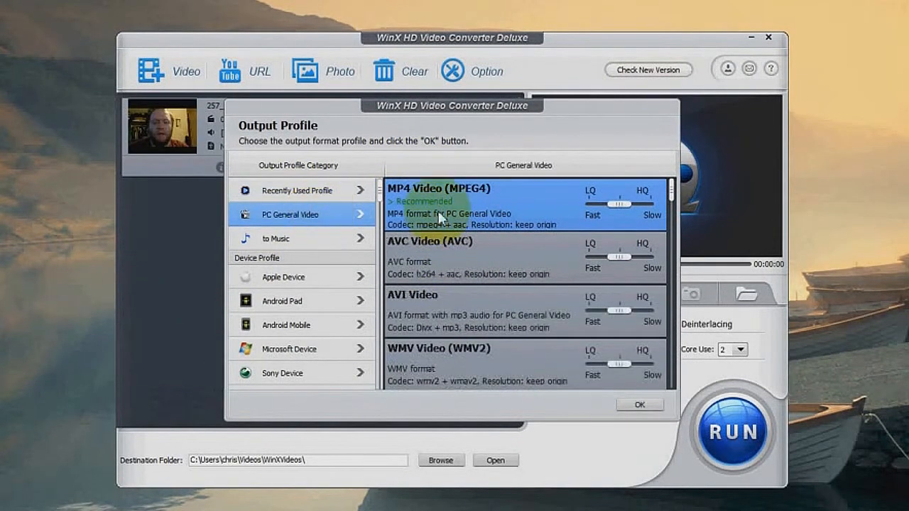
scroll(519, 263, "down", 5)
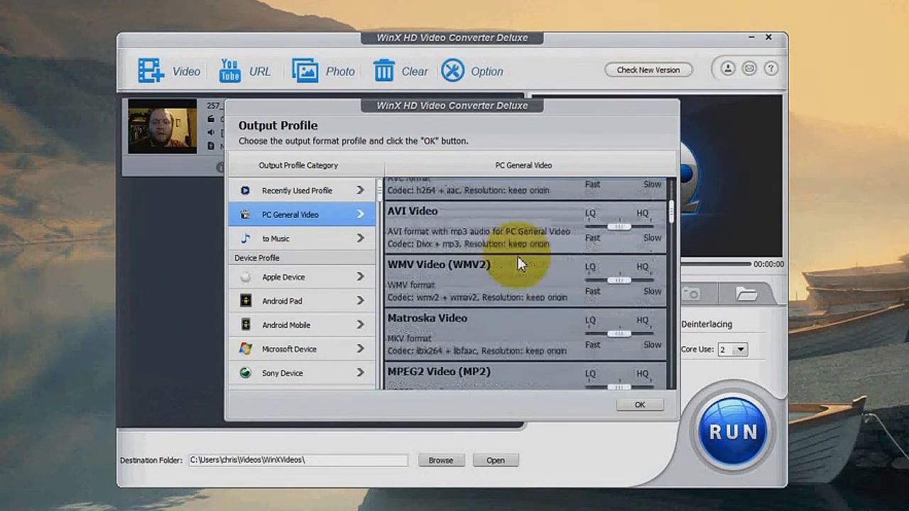
scroll(518, 262, "down", 5)
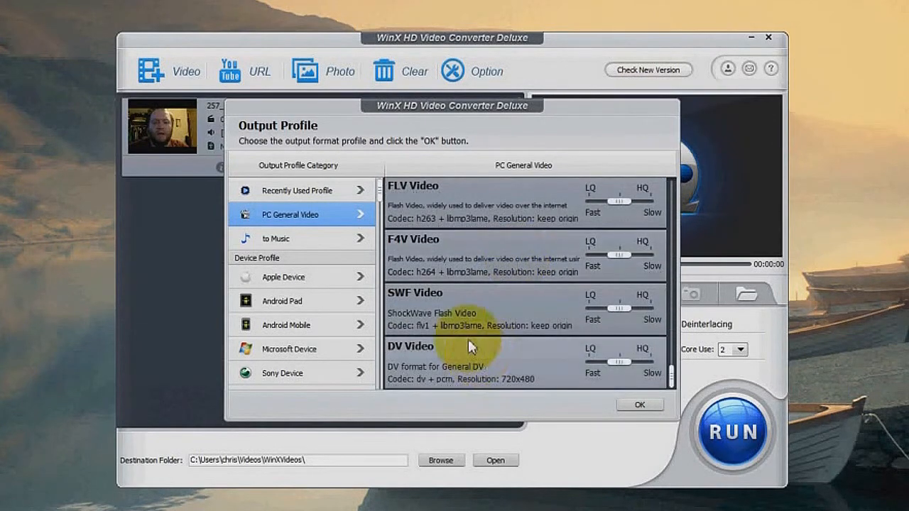
scroll(468, 339, "up", 1)
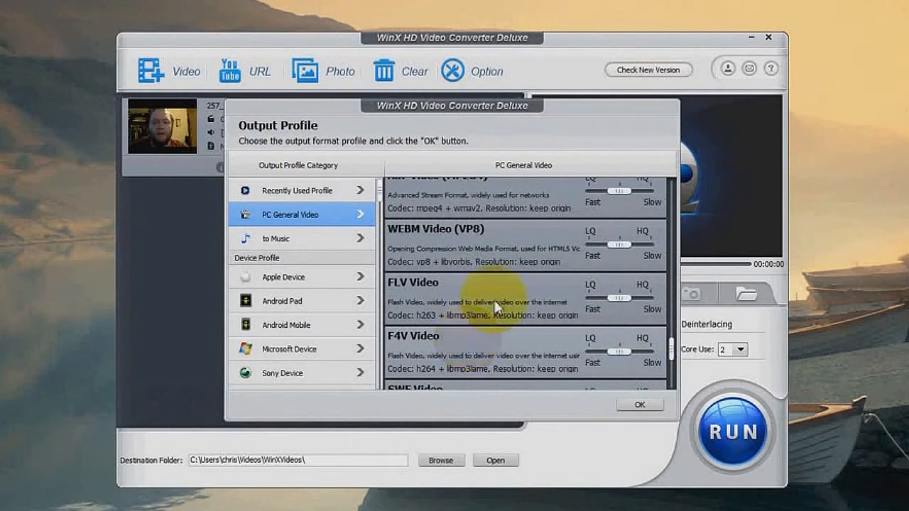
scroll(495, 307, "up", 8)
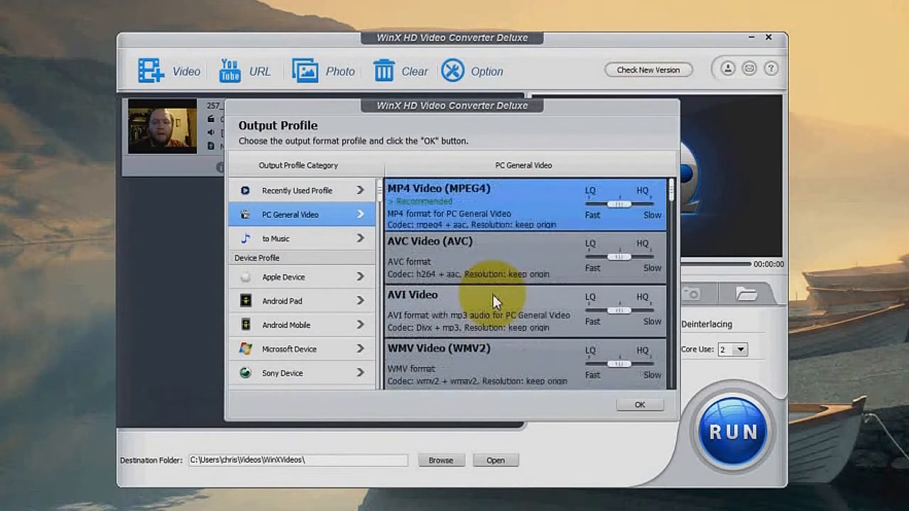
left_click(336, 242)
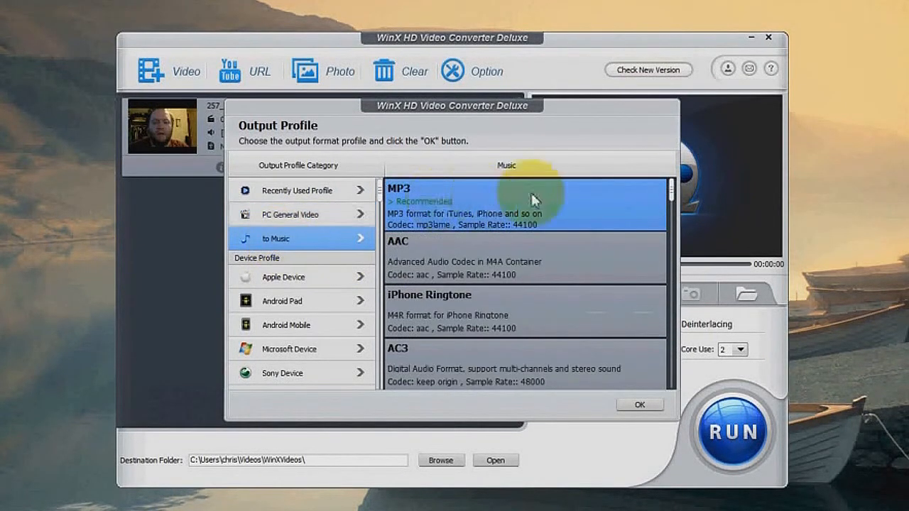
scroll(503, 338, "down", 2)
scroll(503, 338, "up", 2)
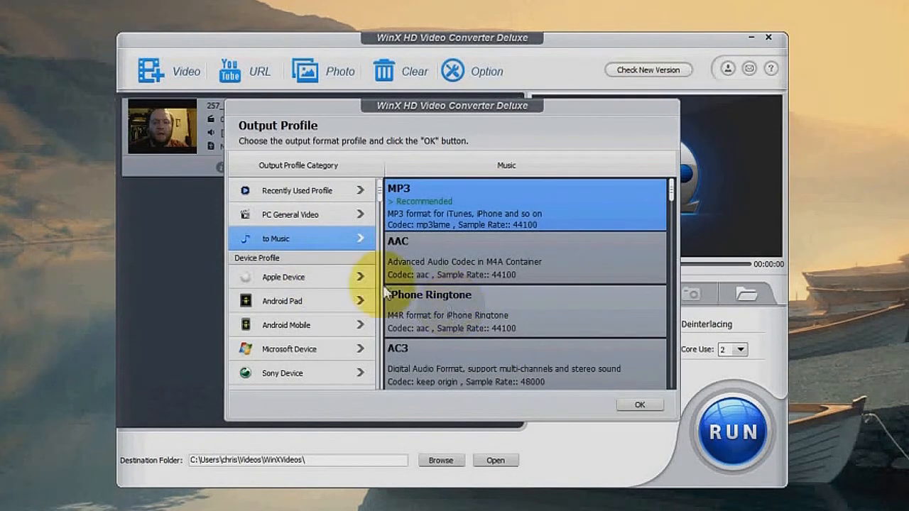
- Examine the iPhone and iPad video profiles in the Apple Device category
left_click(315, 285)
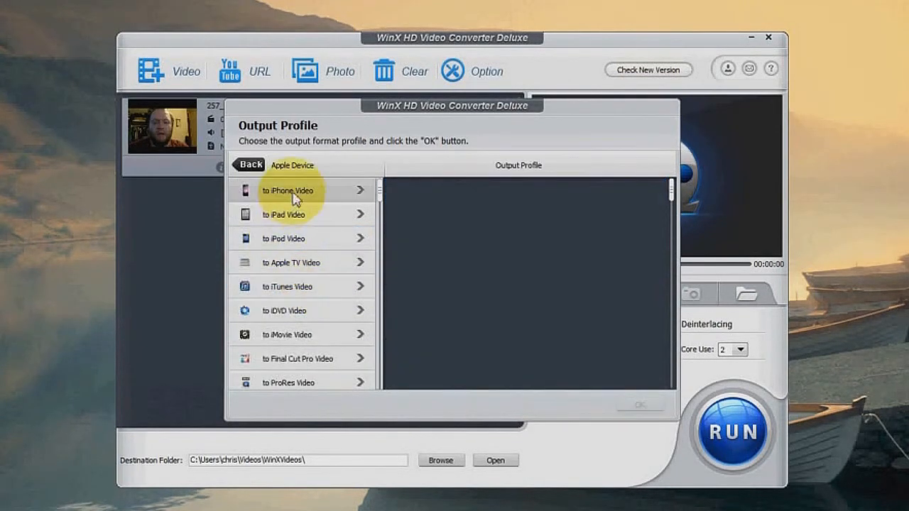
left_click(293, 193)
scroll(528, 302, "down", 1)
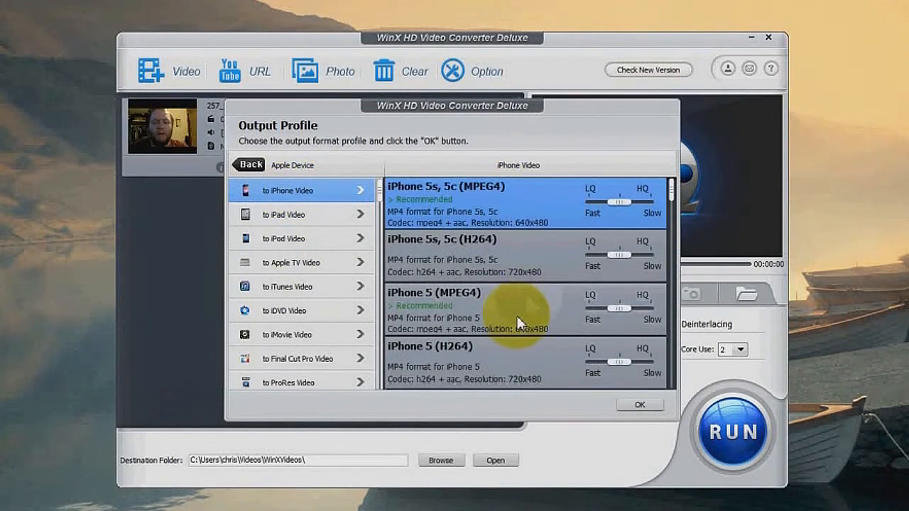
left_click(283, 216)
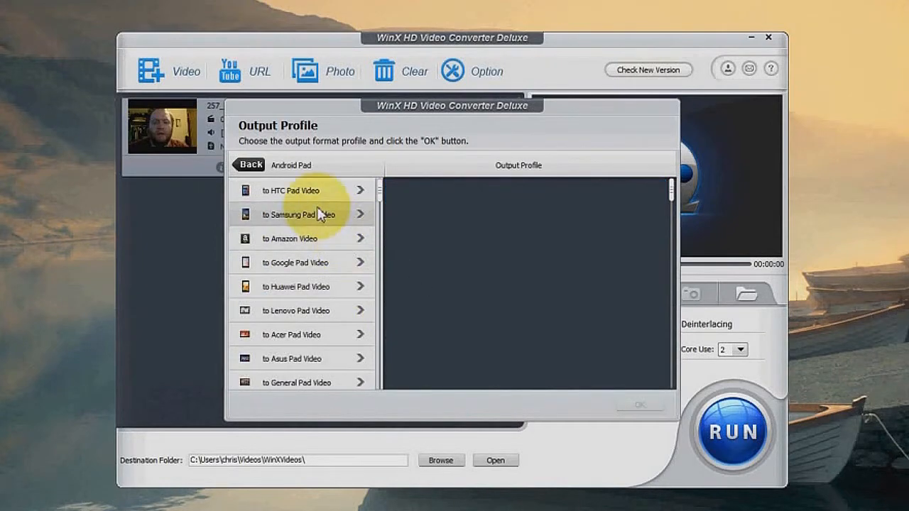
- Examine the Samsung Pad Video and Samsung Mobile Video profiles under the Android Pad and Android Mobile categories
left_click(316, 215)
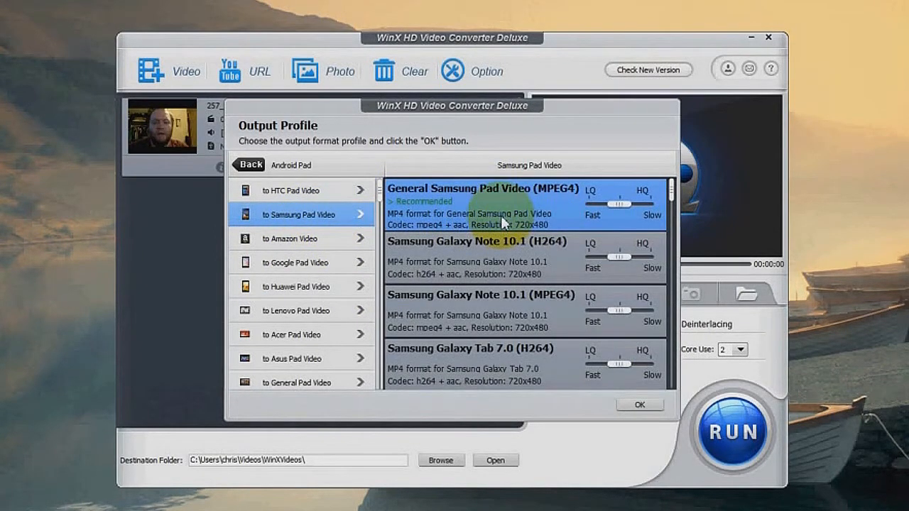
scroll(501, 277, "down", 5)
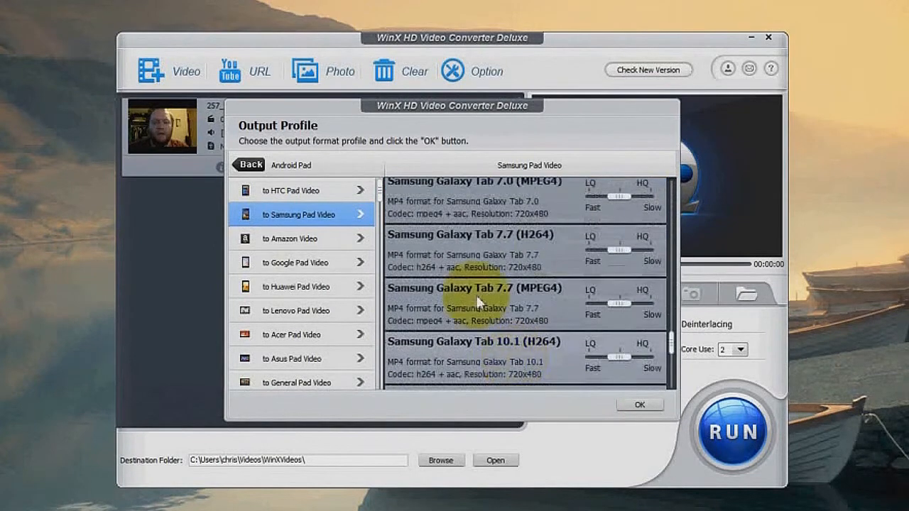
left_click(248, 165)
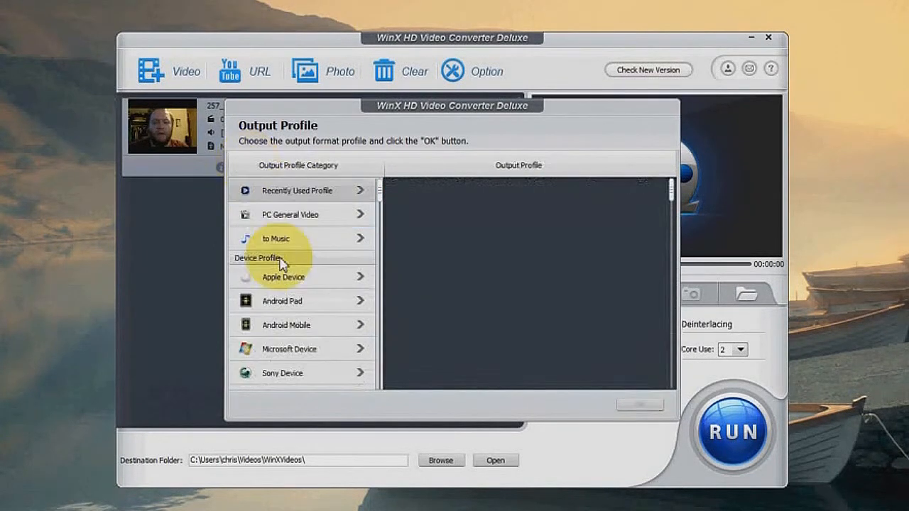
left_click(291, 326)
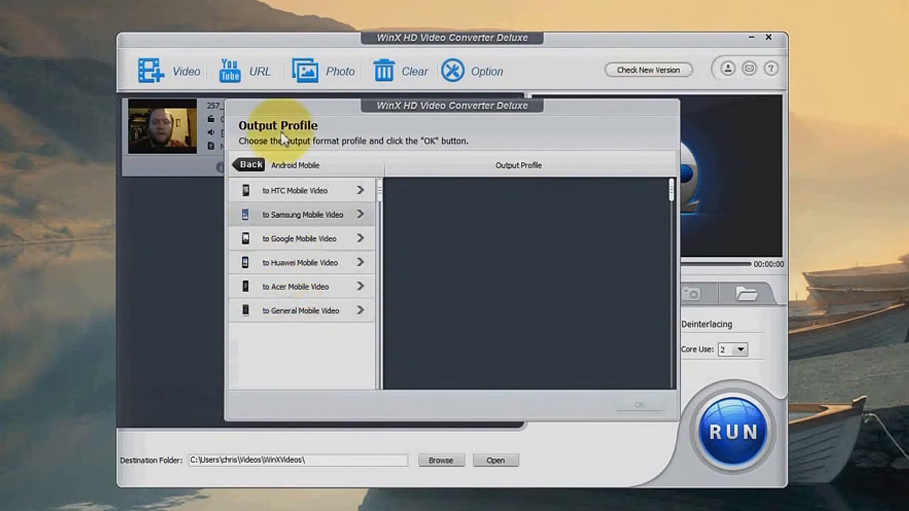
left_click(299, 215)
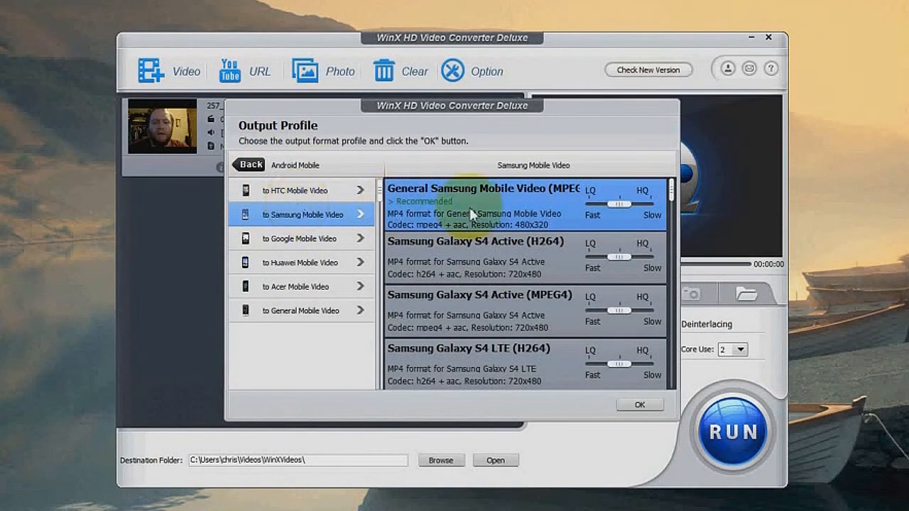
left_click(252, 165)
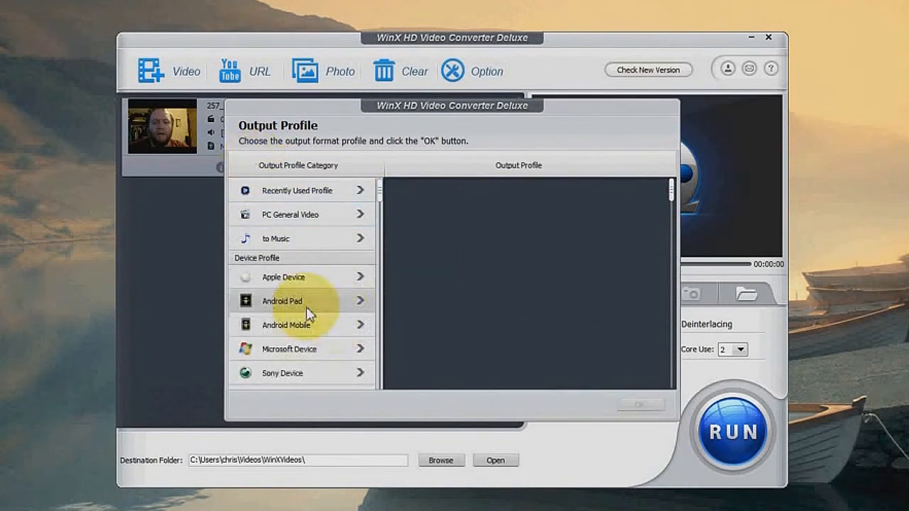
- Examine the Xbox Video profiles for Microsoft devices and the PS3 Video profiles for Sony devices
left_click(299, 352)
left_click(298, 240)
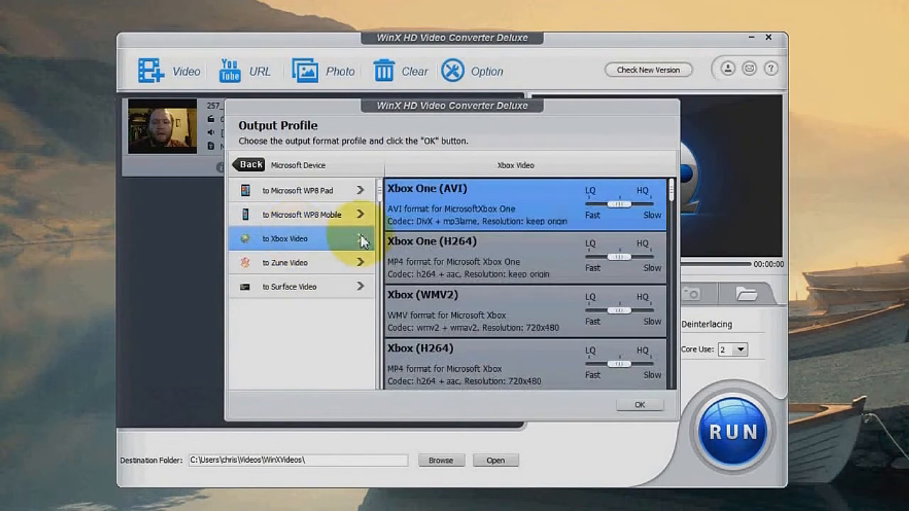
left_click(251, 165)
left_click(299, 372)
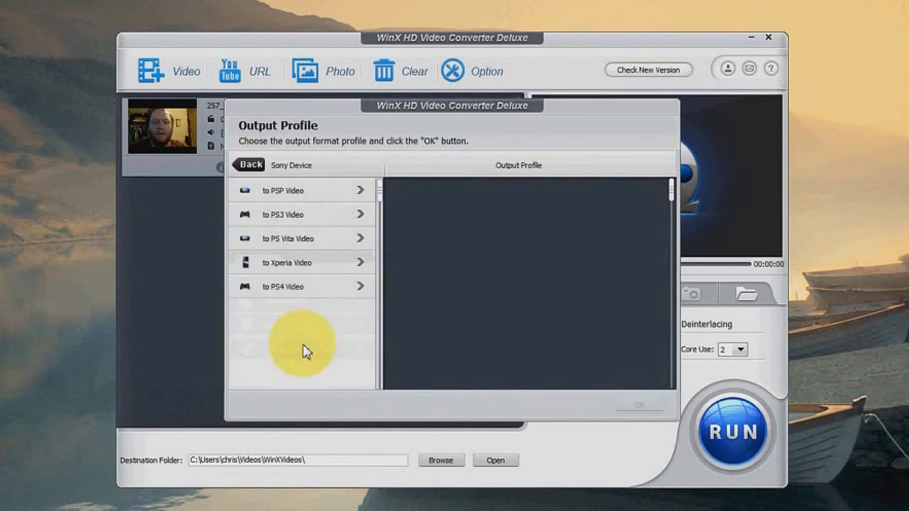
left_click(292, 215)
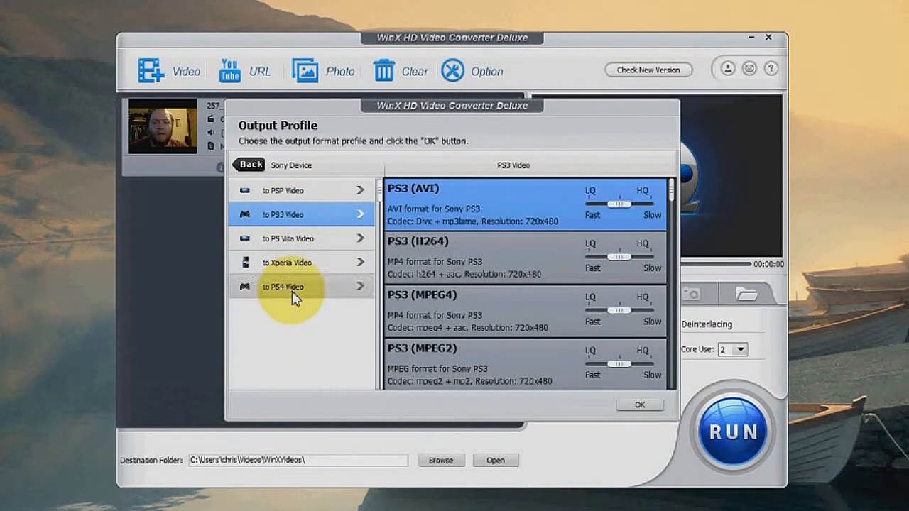
left_click(250, 165)
- Examine the Nokia profiles under BlackBerry & Nokia and the YouTube Video profiles among the web video categories
scroll(309, 284, "down", 2)
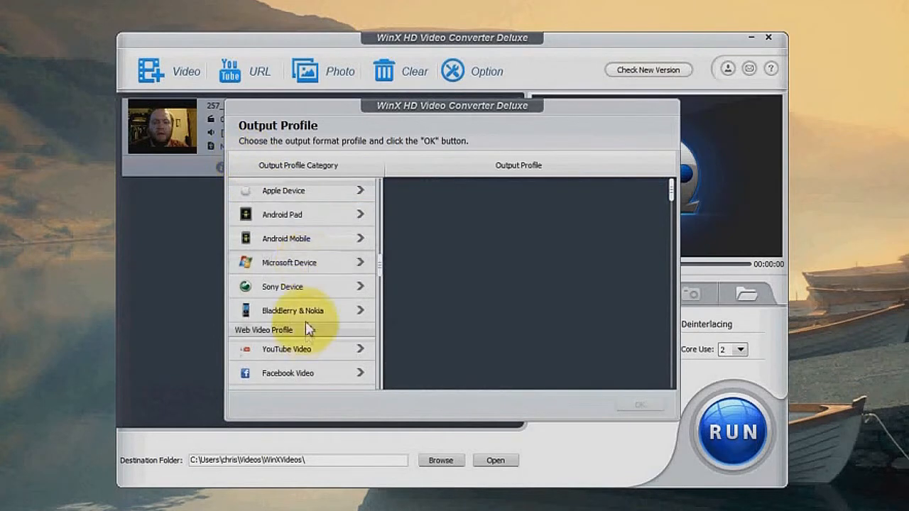
left_click(311, 312)
left_click(307, 221)
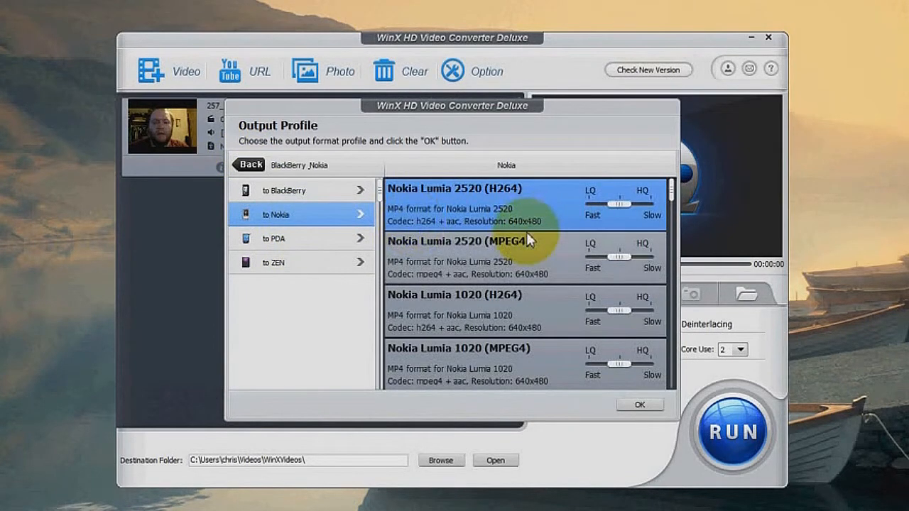
left_click(250, 164)
scroll(348, 277, "down", 3)
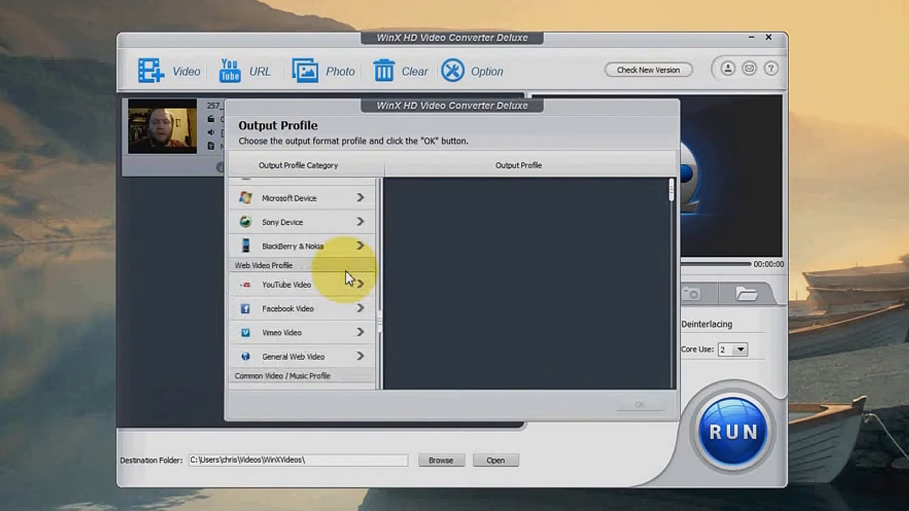
scroll(348, 277, "down", 2)
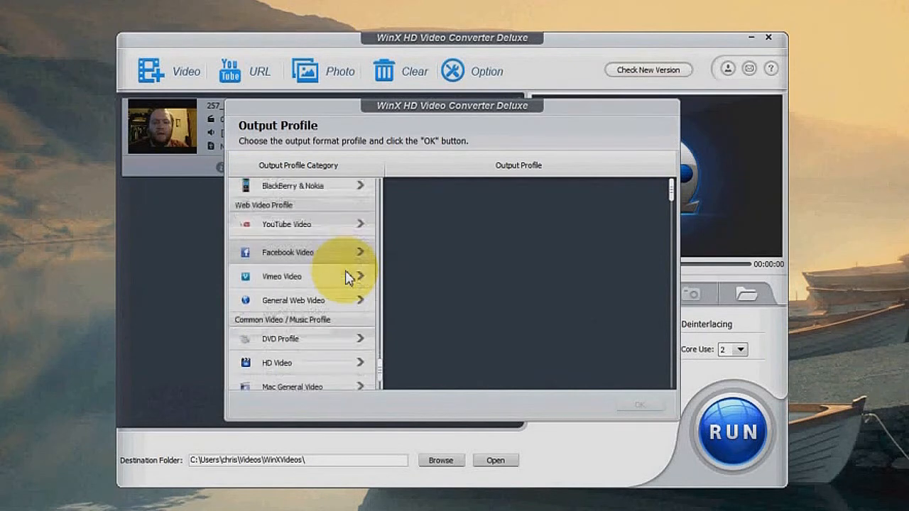
left_click(302, 221)
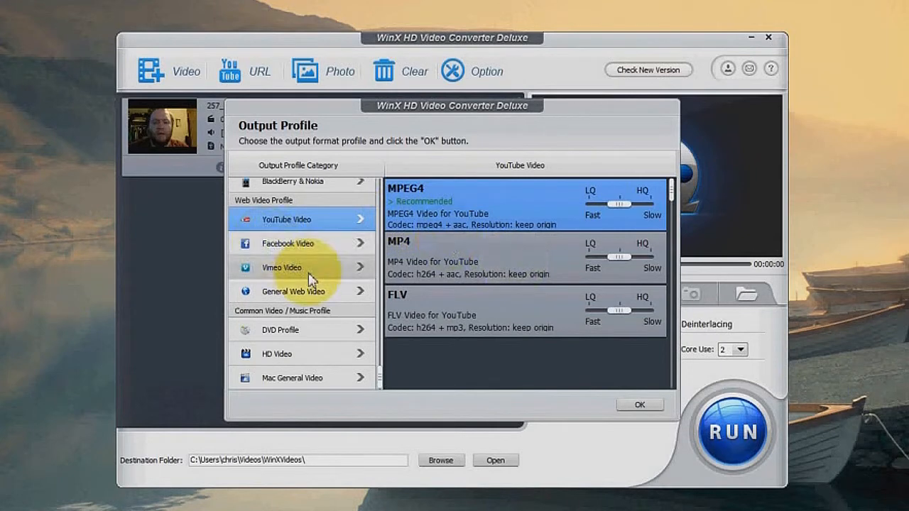
- Apply the MP4 Video (MPEG4) output profile from the PC General Video category to 257_0520.MOV
scroll(326, 361, "up", 5)
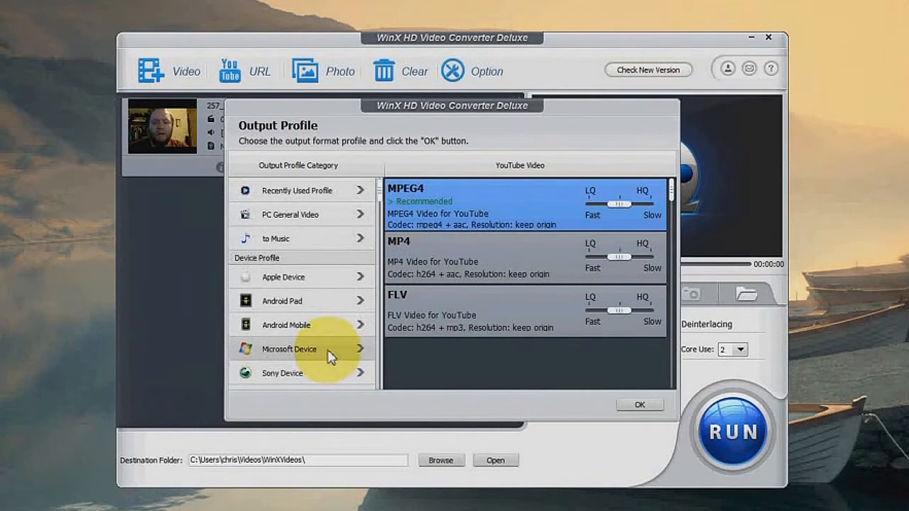
left_click(306, 213)
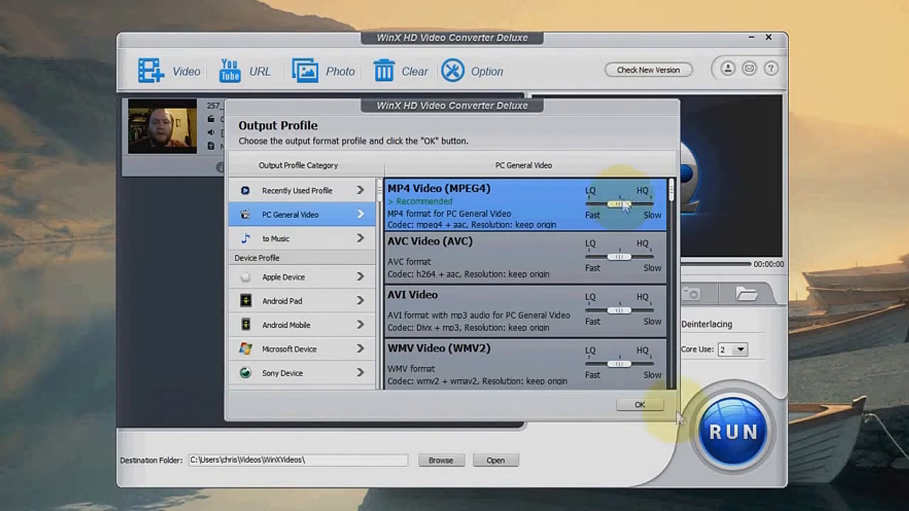
left_click(641, 405)
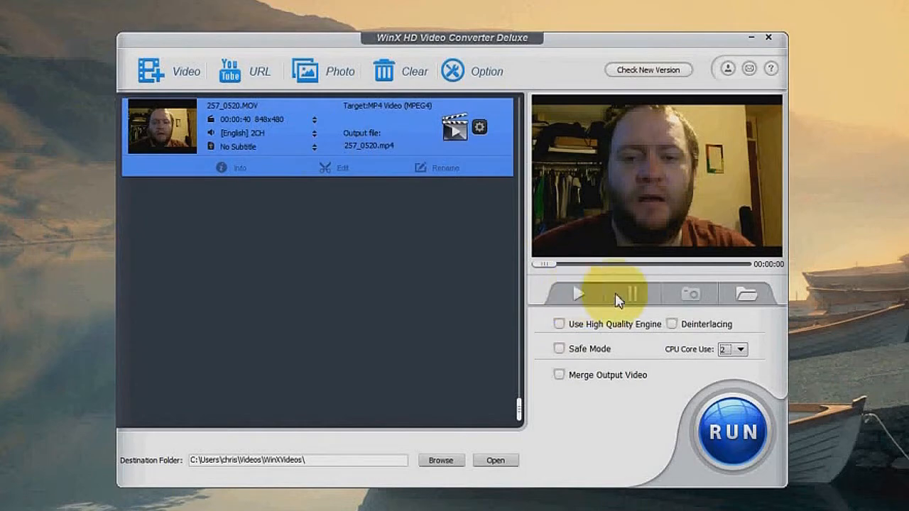
- View the contents of the WinXVideos folder and close it
left_click(756, 300)
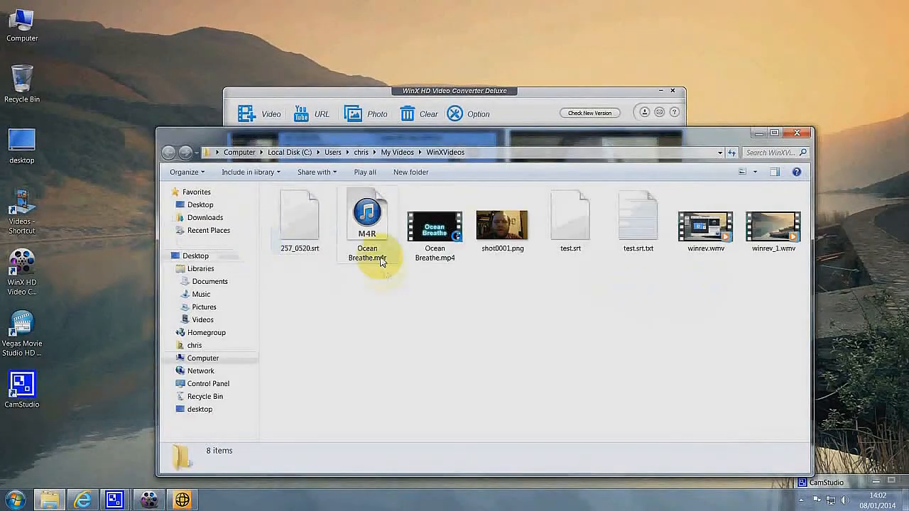
left_click(795, 134)
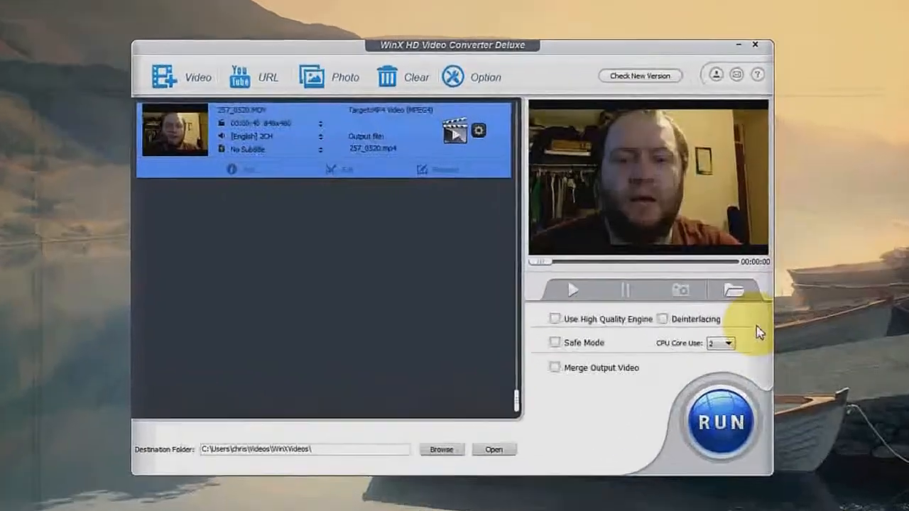
- Preview 257_0520.MOV and view the captured image shot0002.png in the WinXVideos folder
left_click(537, 269)
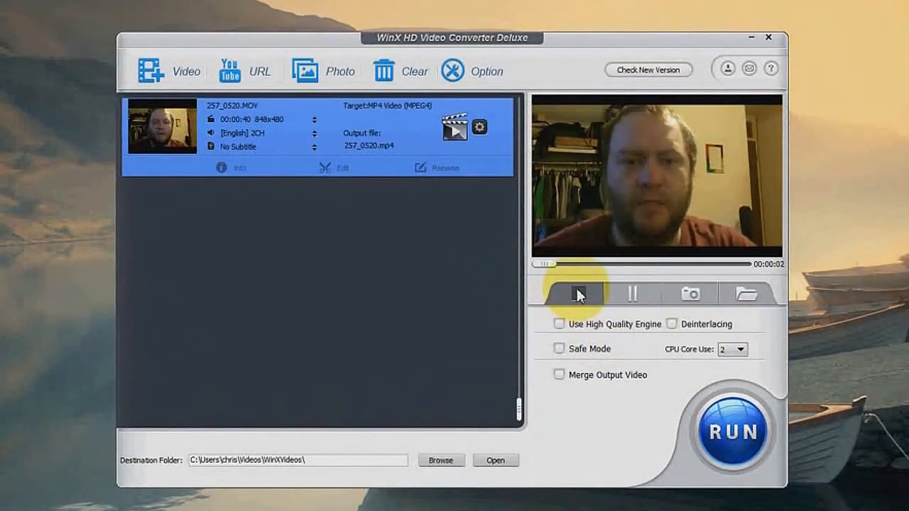
left_click(578, 295)
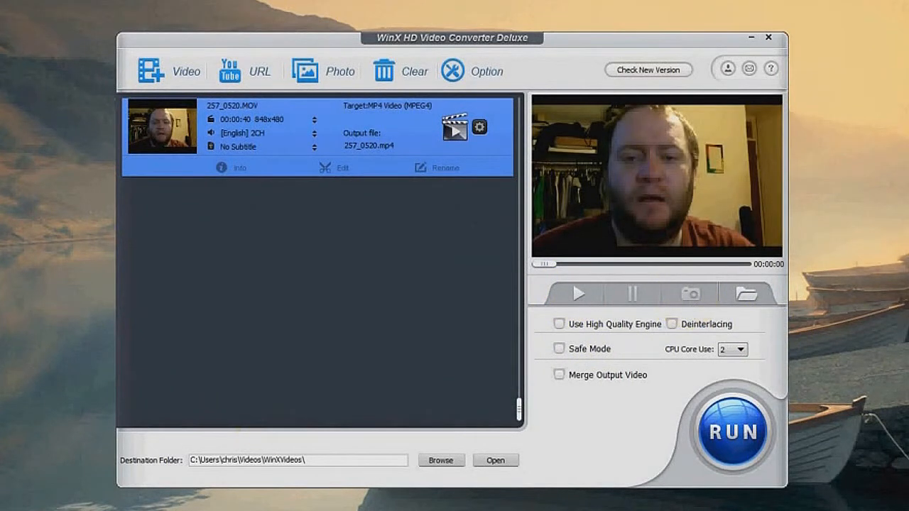
key("super+e")
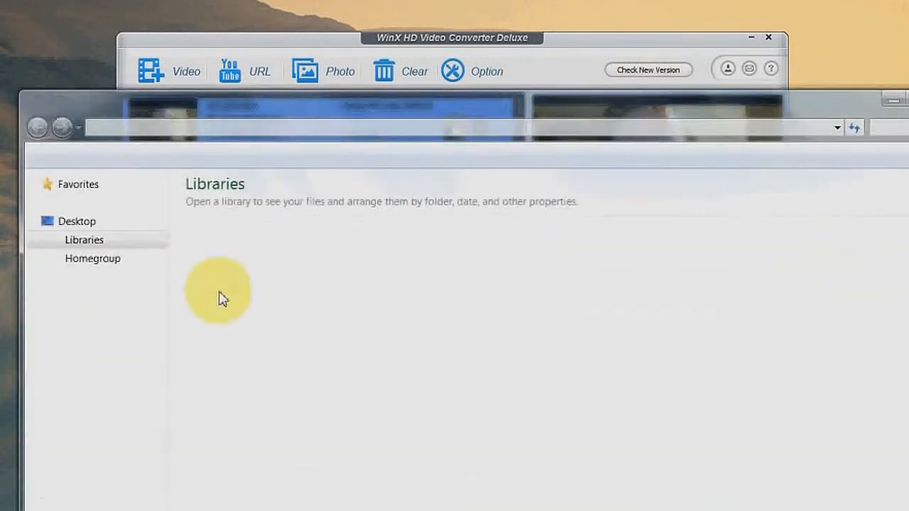
left_click(229, 304)
double_click(229, 304)
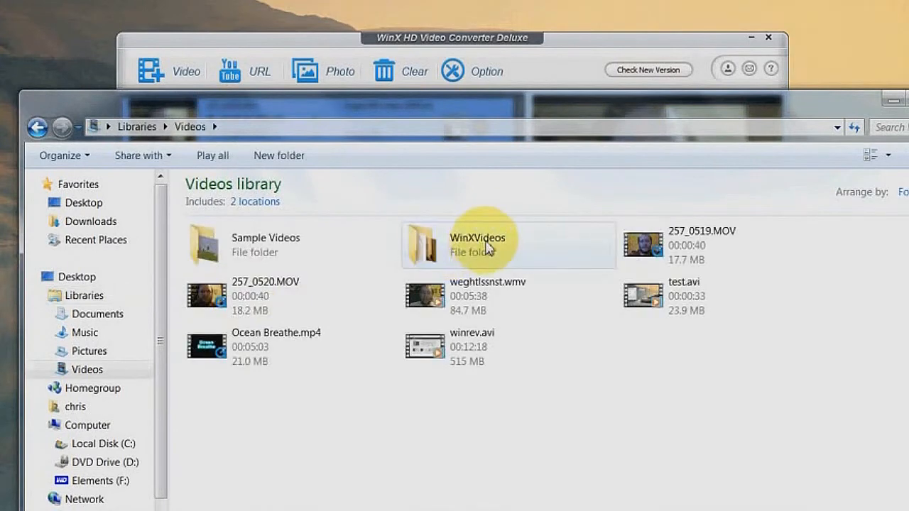
double_click(488, 241)
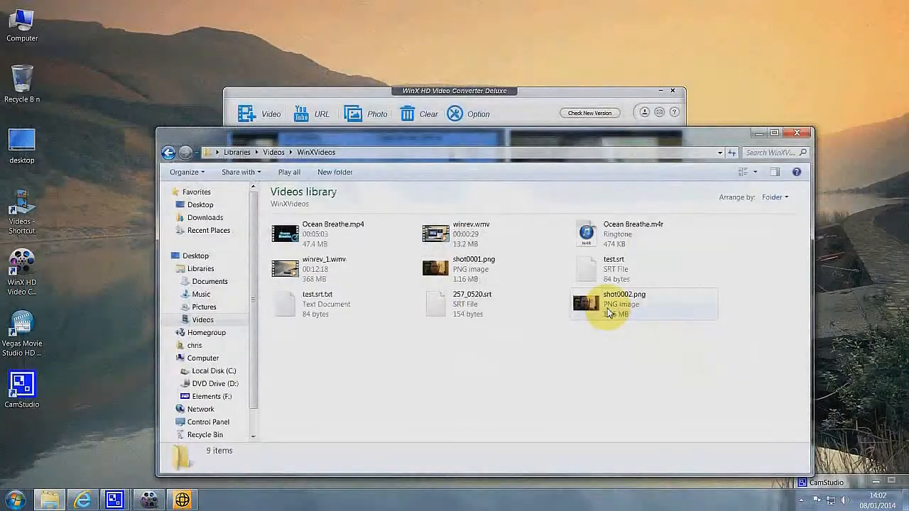
left_click(609, 313)
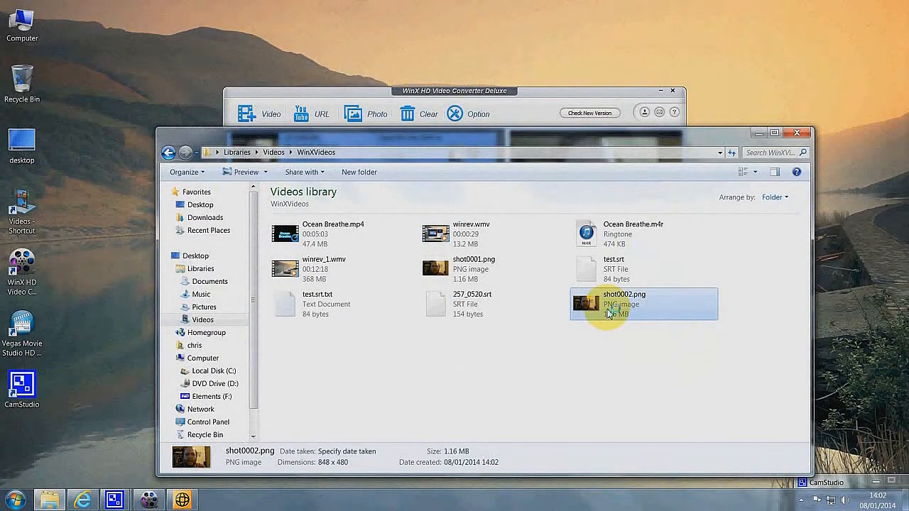
double_click(608, 314)
left_click(207, 7)
left_click(233, 9)
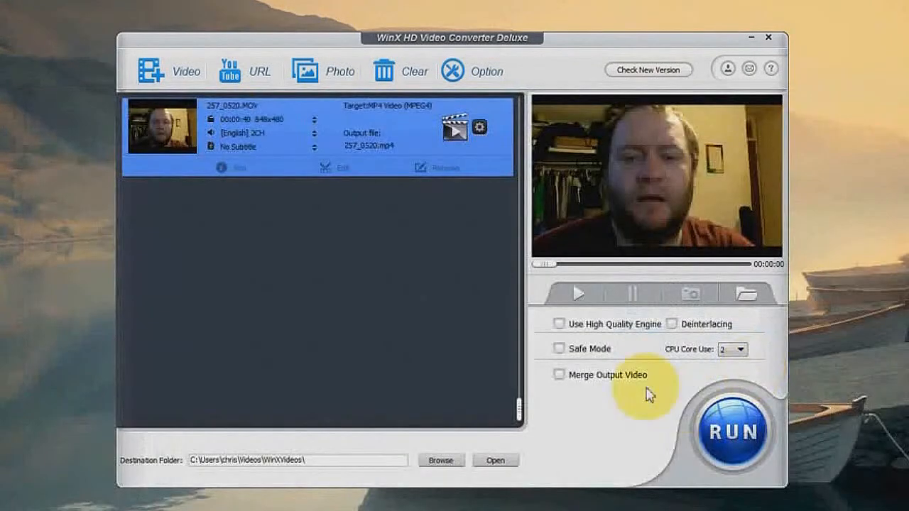
- Check the Safe Mode explanation, leave the mode off, and view the media information of 257_0520.MOV
left_click(560, 349)
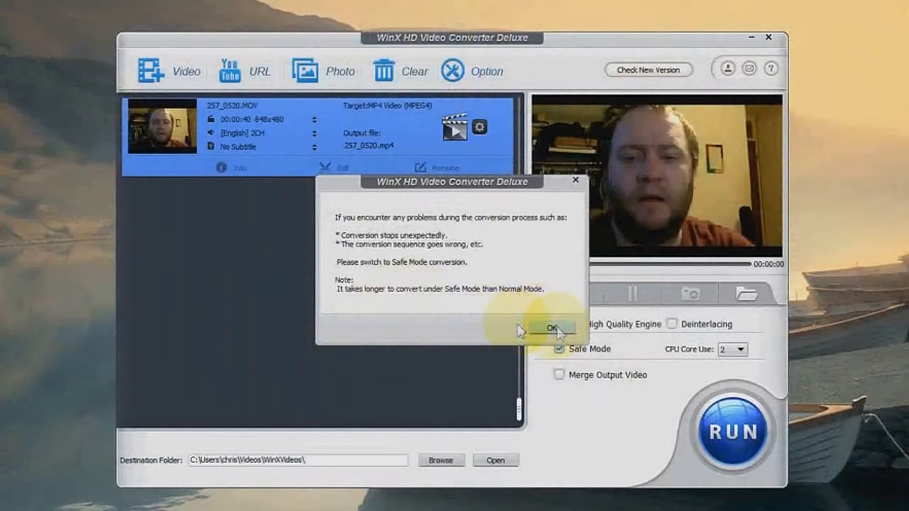
left_click(693, 434)
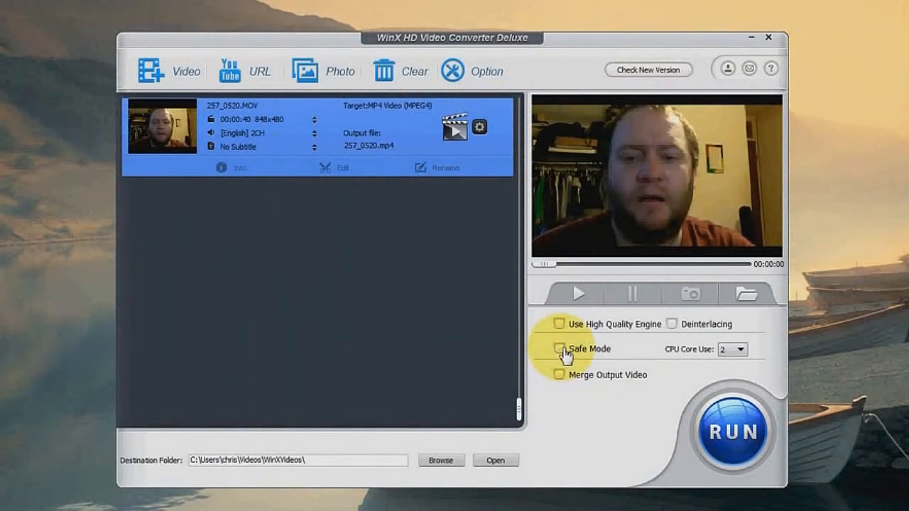
left_click(224, 169)
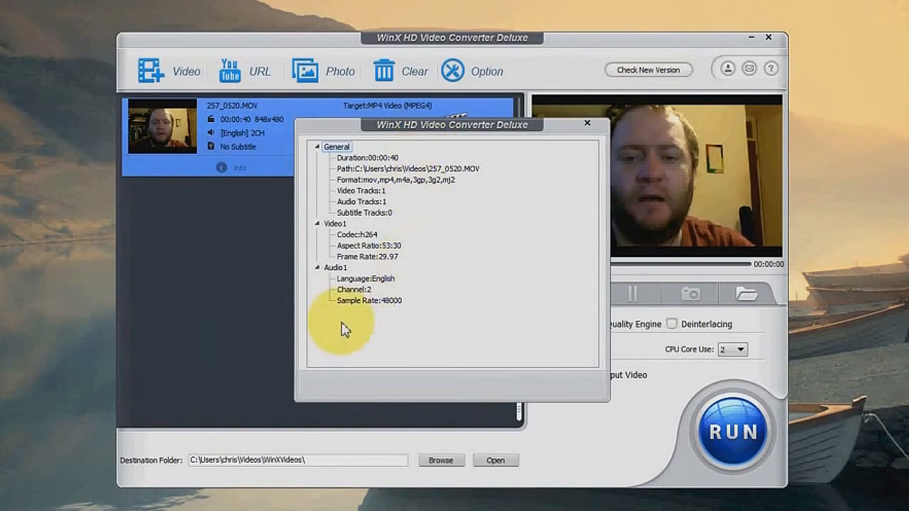
- Open 257_0520.MOV for editing, pause its playback and examine the audio volume adjustment
left_click(335, 167)
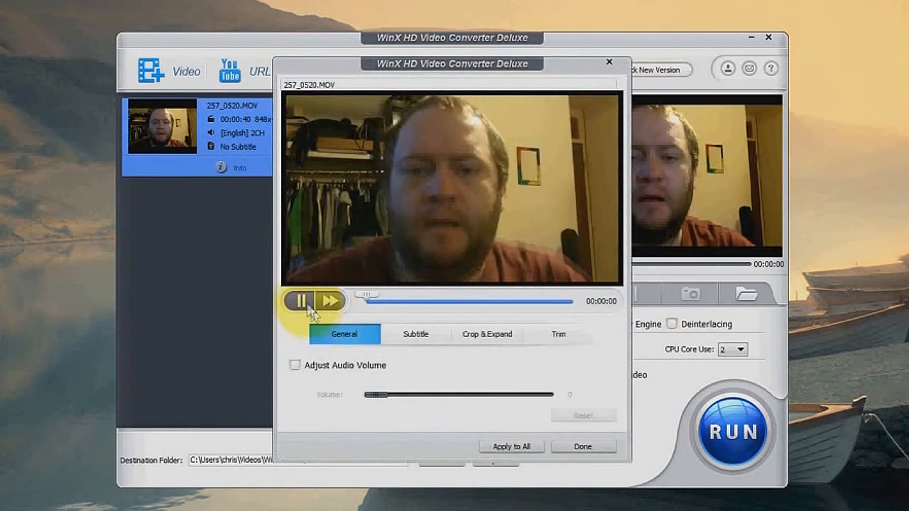
left_click(301, 301)
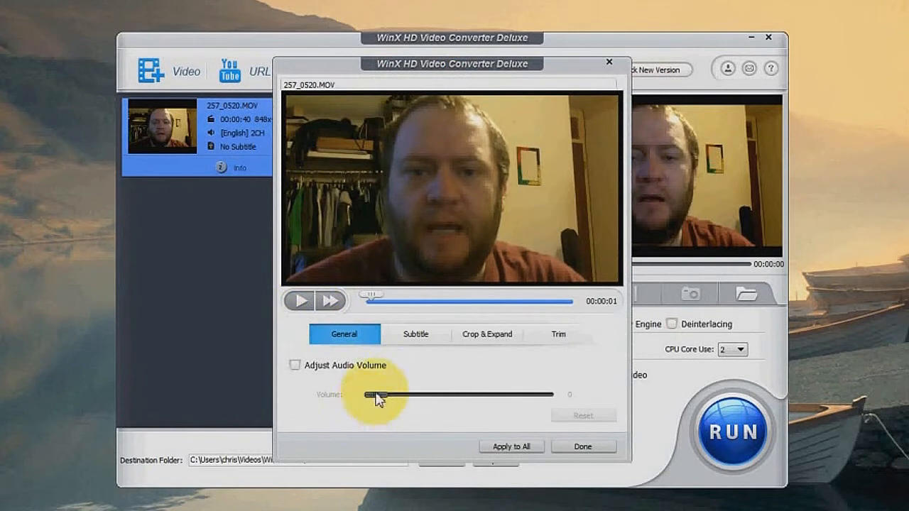
left_click(295, 365)
left_click_drag(372, 398, 341, 405)
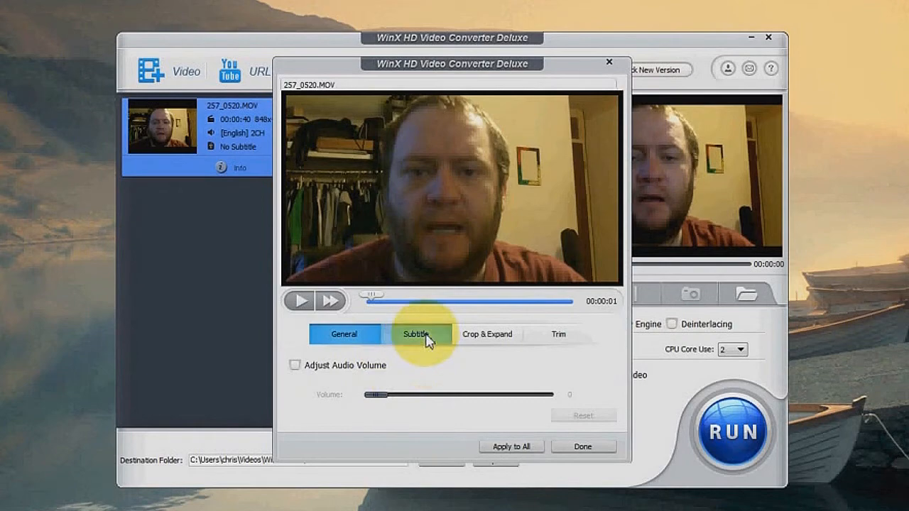
- Enable subtitles for 257_0520.MOV and add 257_0520.srt from the WinXVideos folder as the extra subtitle
left_click(428, 338)
left_click(295, 364)
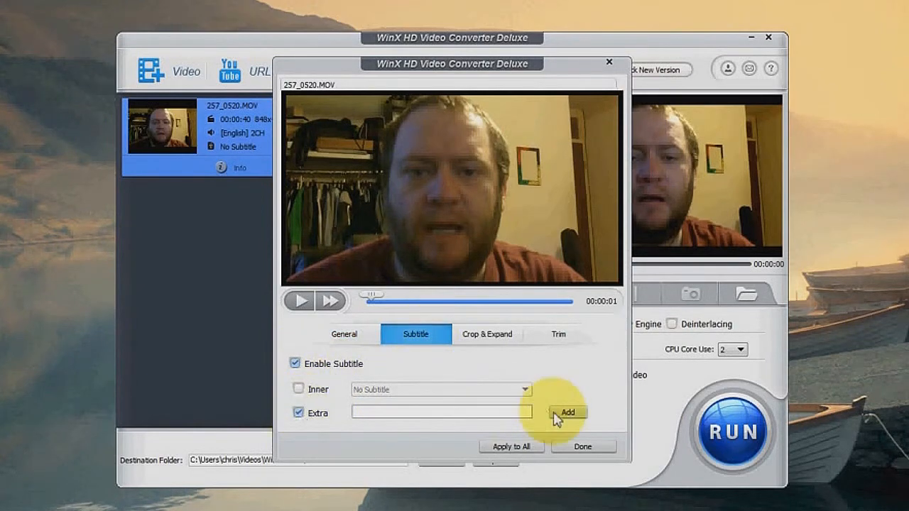
left_click(567, 414)
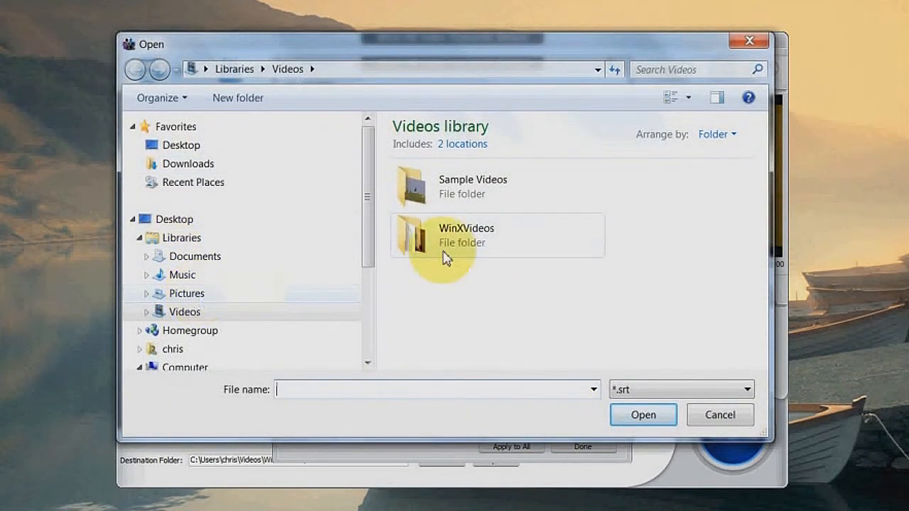
double_click(432, 229)
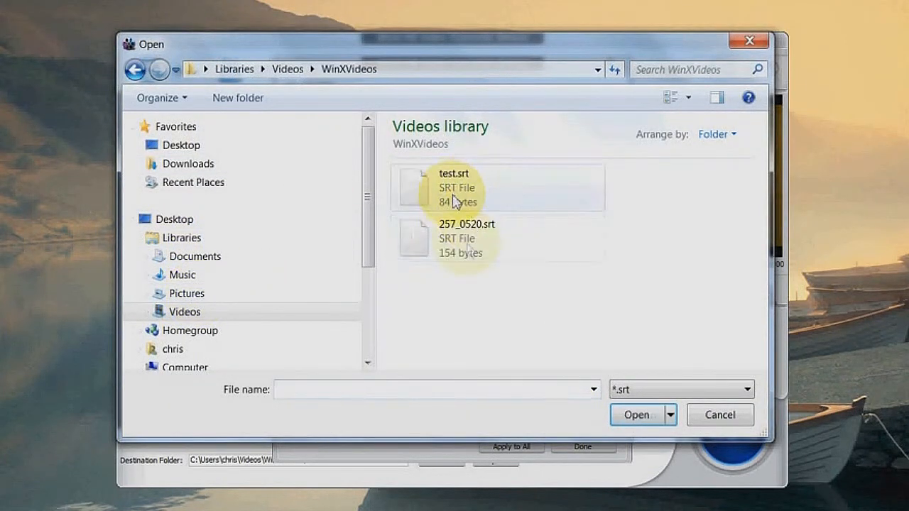
left_click(460, 248)
left_click(630, 417)
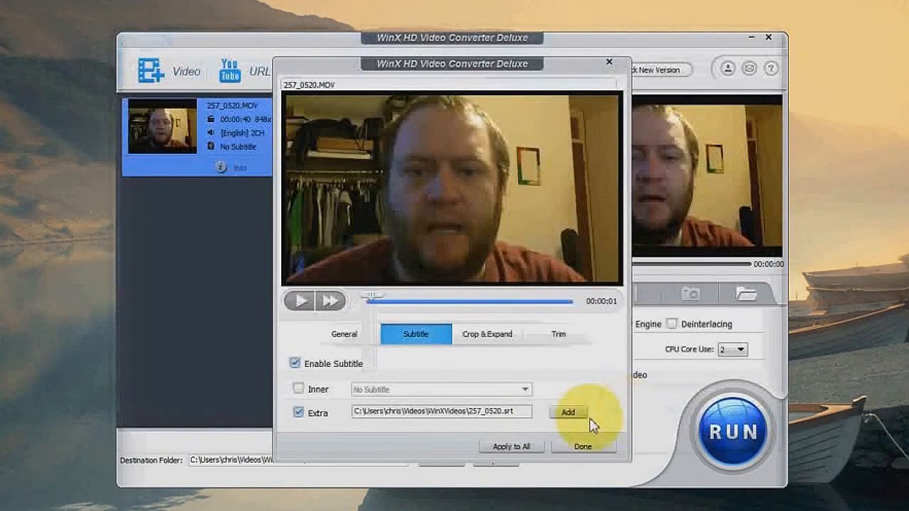
- Try a letterbox crop on 257_0520.MOV with its lower edge extended to a height of 410, and turn cropping off again
left_click(492, 340)
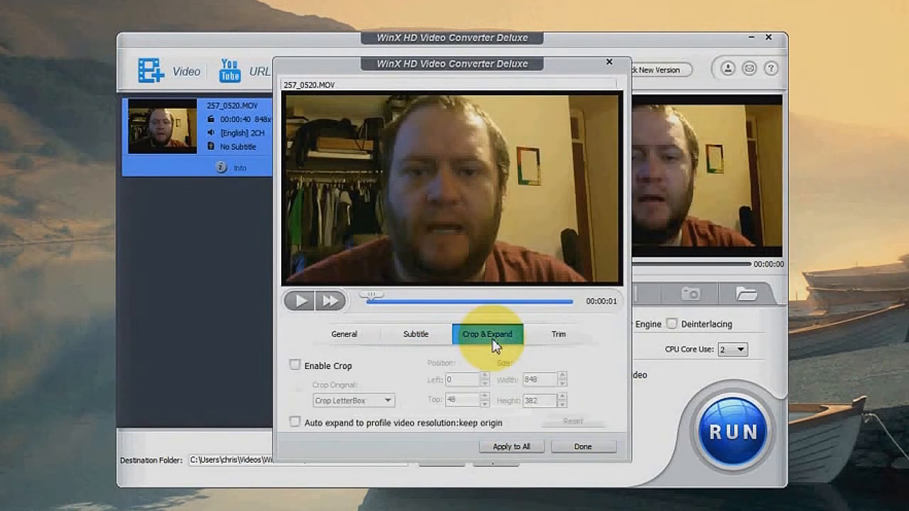
left_click(296, 366)
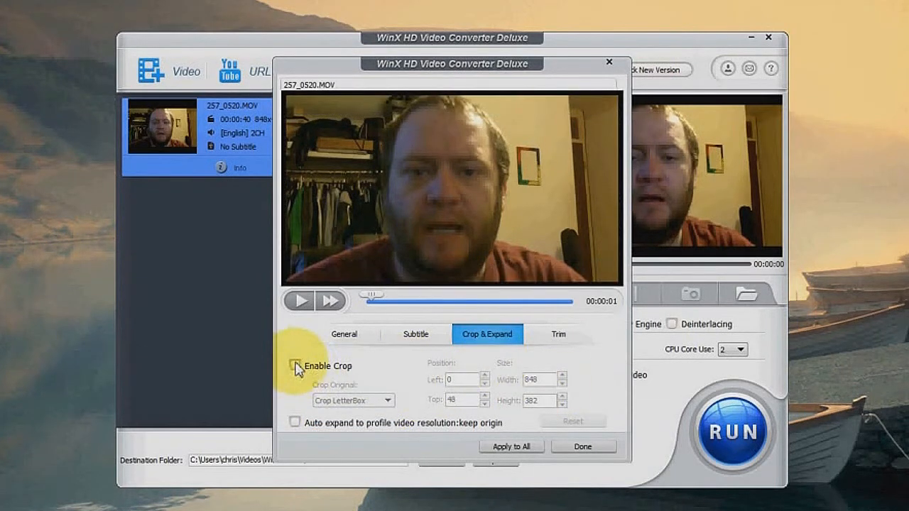
left_click(295, 367)
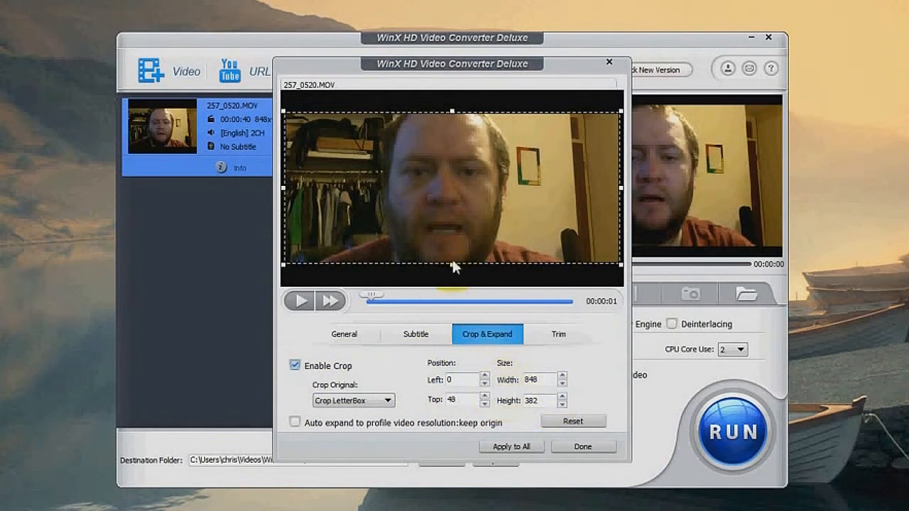
mouse_move(454, 273)
left_mouse_down()
mouse_move(447, 199)
mouse_move(455, 171)
mouse_move(457, 278)
left_mouse_up()
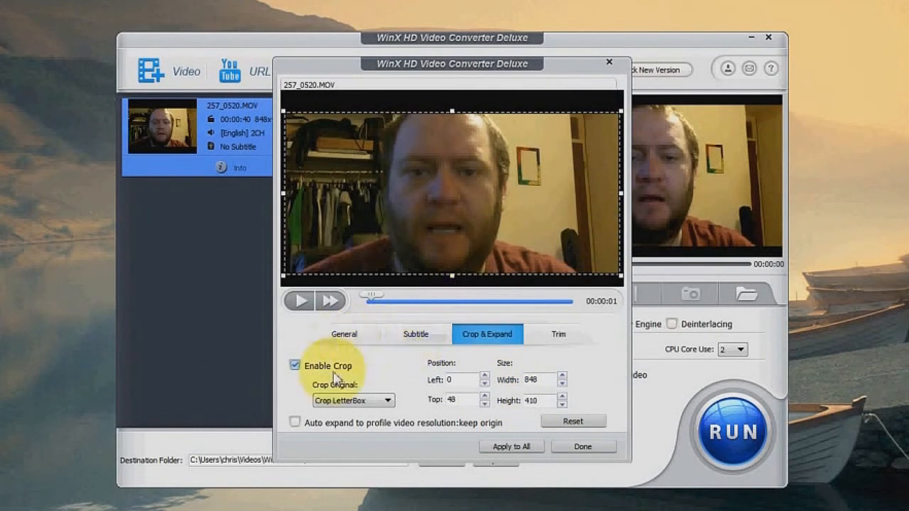
left_click(295, 366)
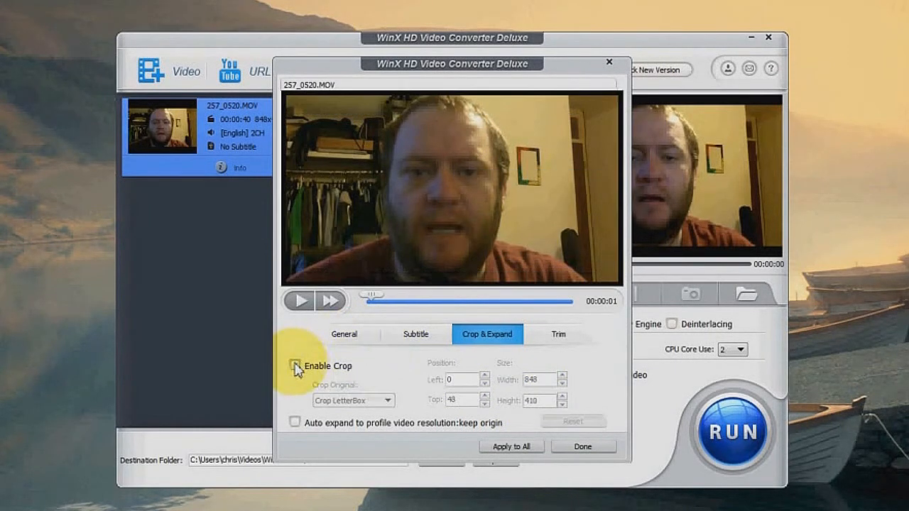
- Try a trim starting at 00:00:07, return the start to 00:00:00 and finish editing 257_0520.MOV
left_click(559, 338)
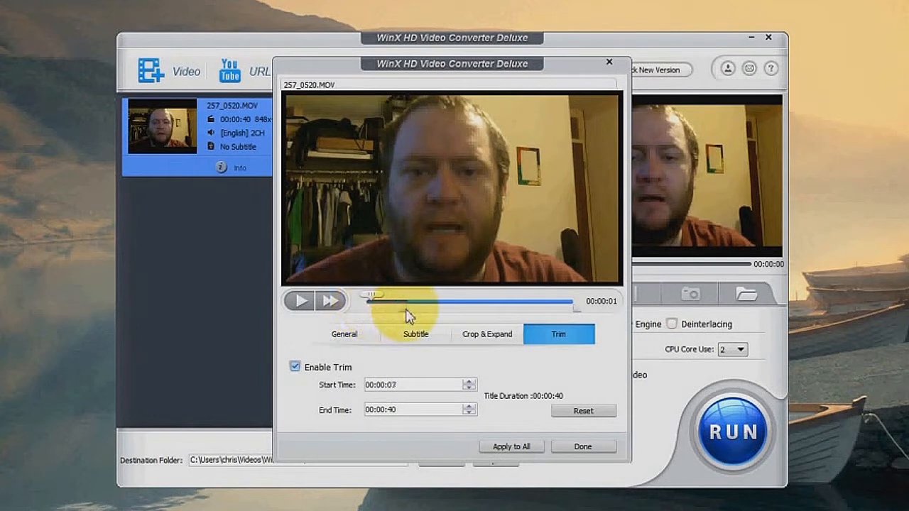
left_click_drag(409, 316, 355, 314)
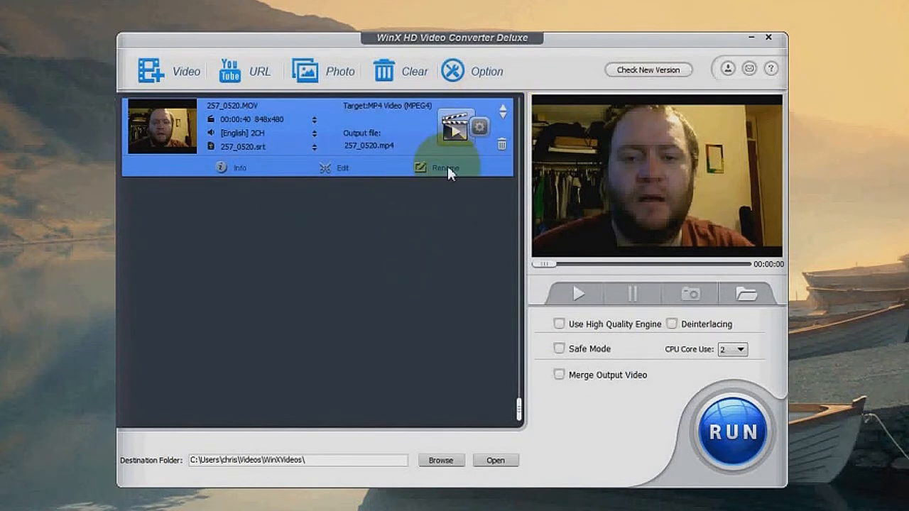
- Examine the video and audio options and the selectable output profiles in the MP4 Video (MPEG4) settings, and leave without changes
left_click(480, 129)
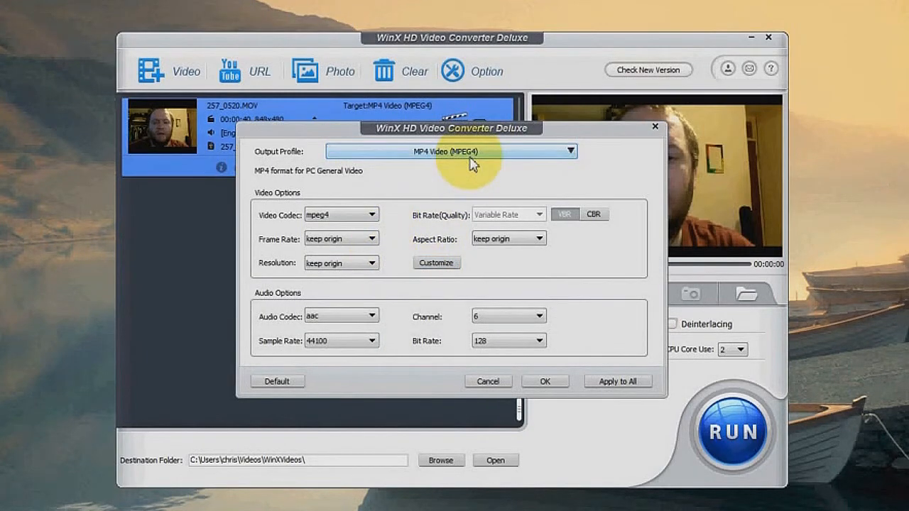
left_click(472, 151)
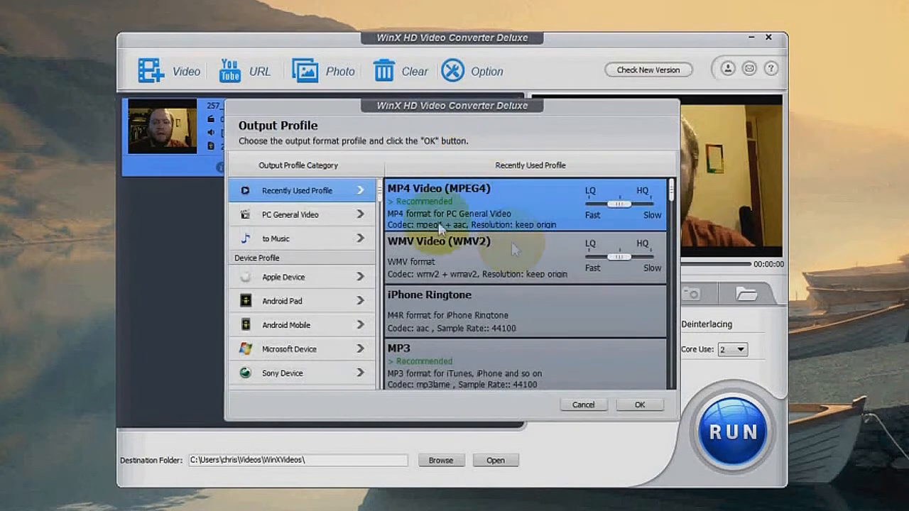
left_click(581, 405)
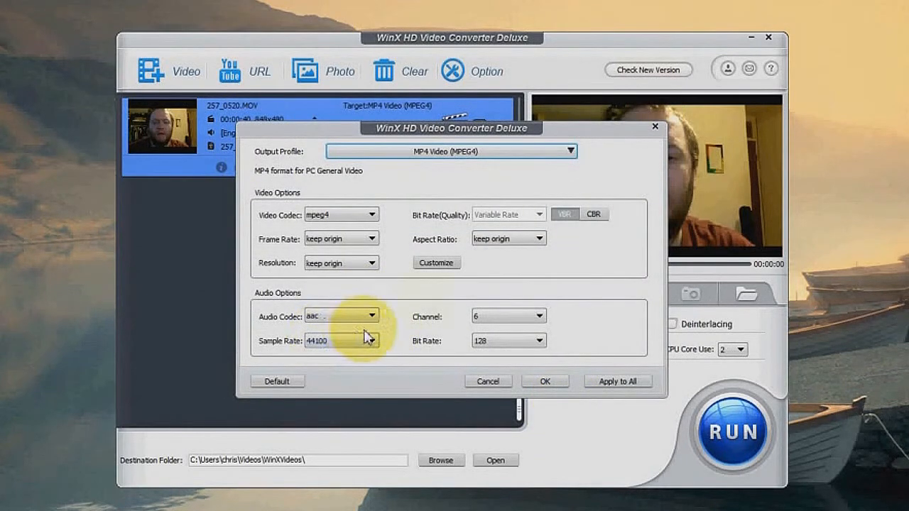
left_click(443, 264)
left_click(443, 263)
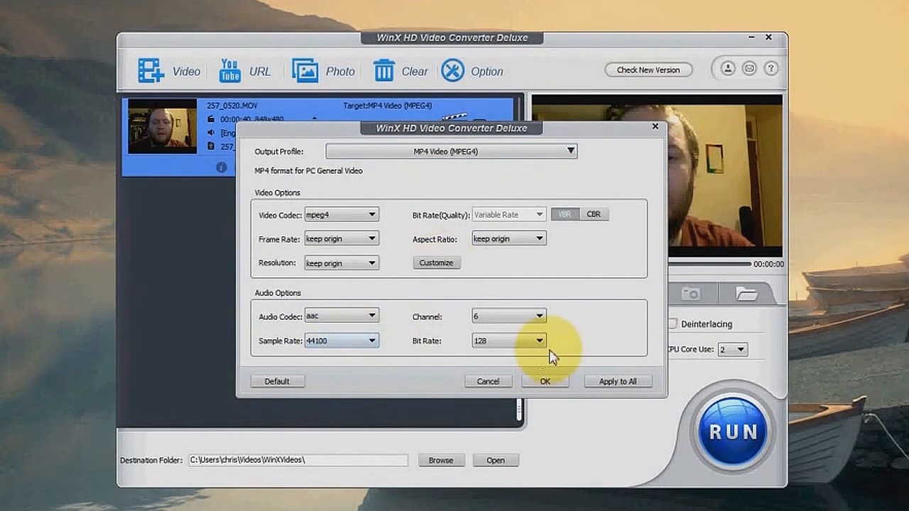
key("Escape")
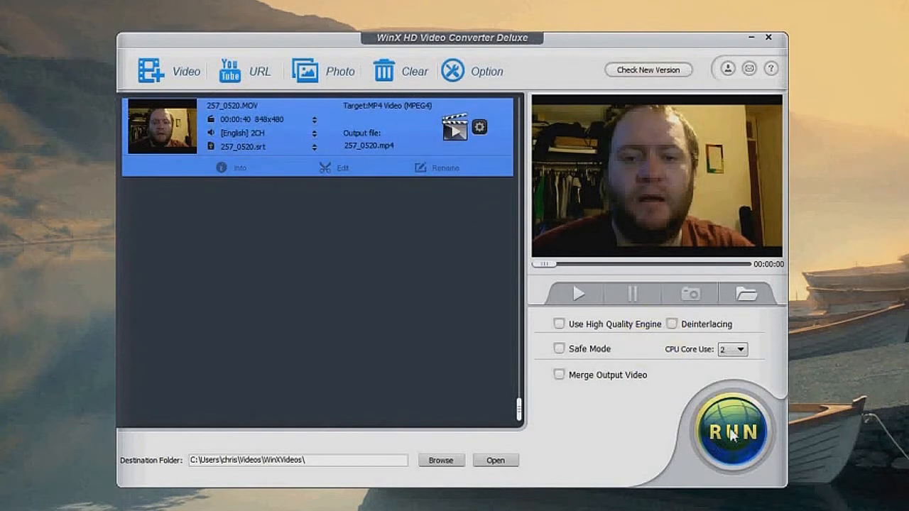
- Examine the video track, audio track and subtitle choices of 257_0520.MOV in the file list
left_click(293, 125)
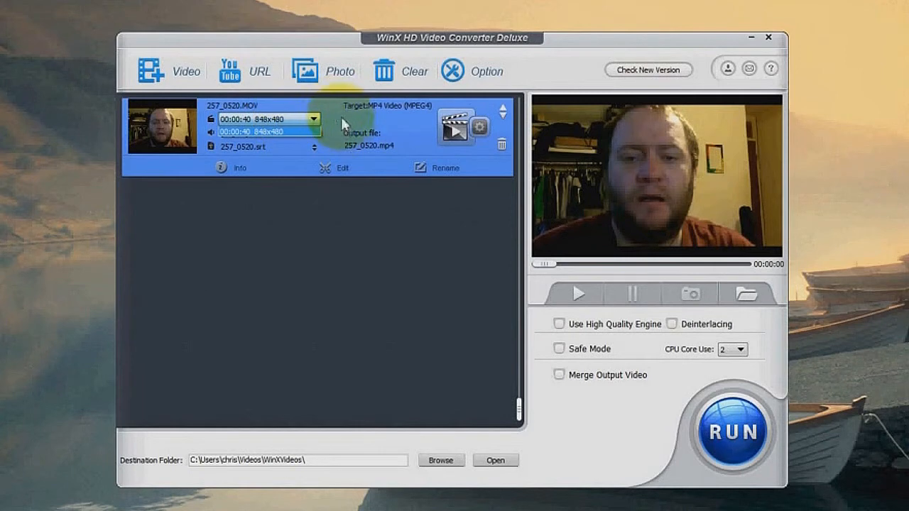
left_click(287, 120)
left_click(272, 133)
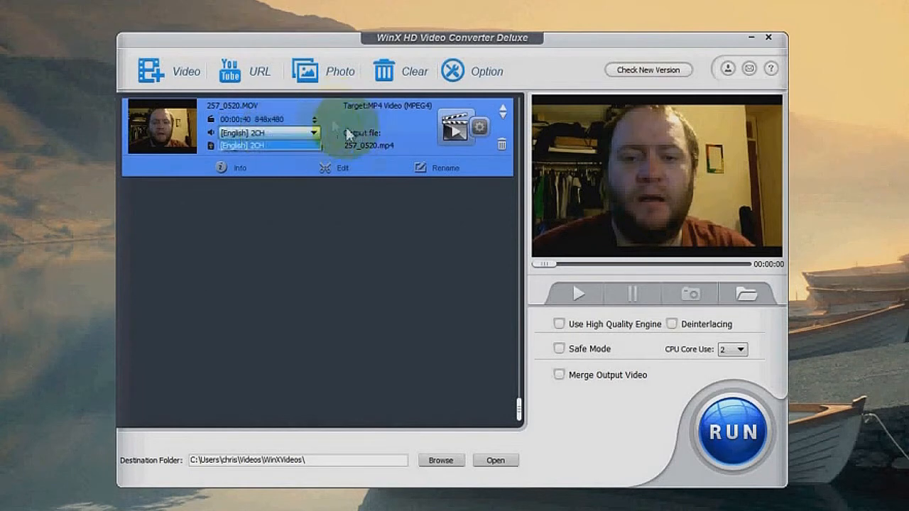
left_click(331, 121)
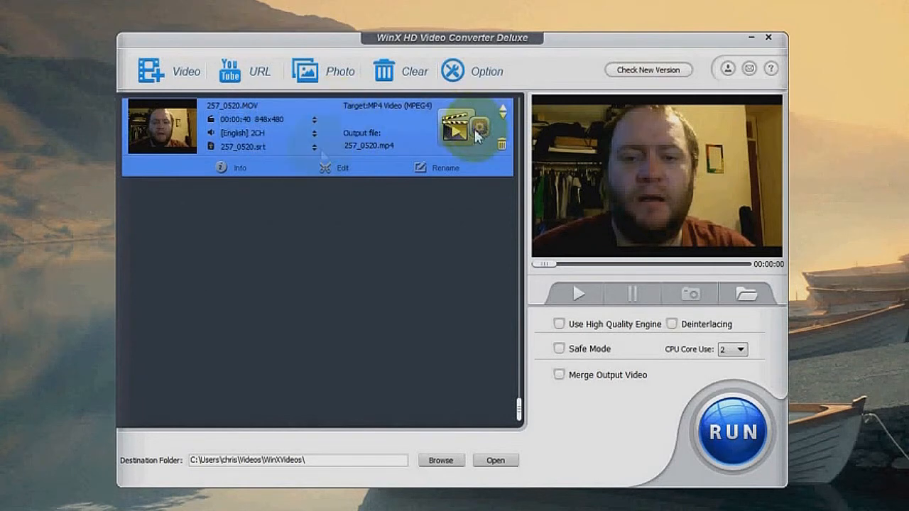
left_click(266, 145)
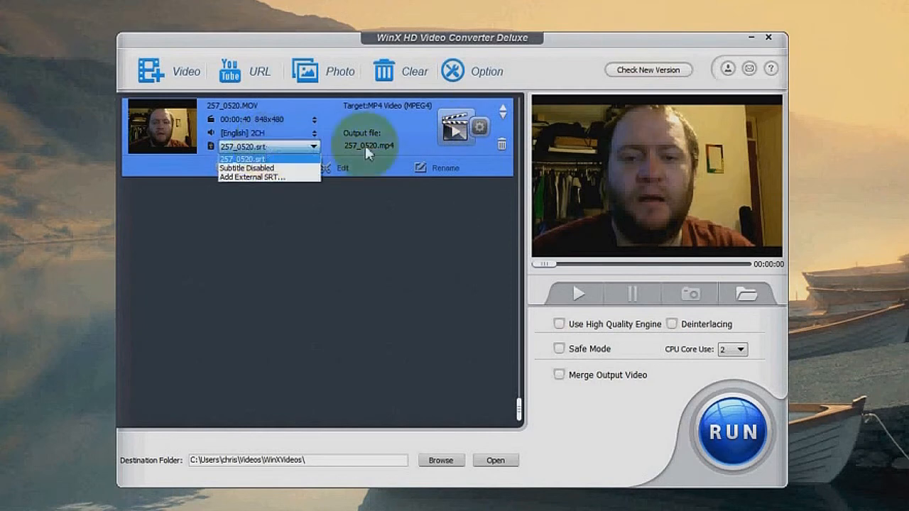
left_click(413, 129)
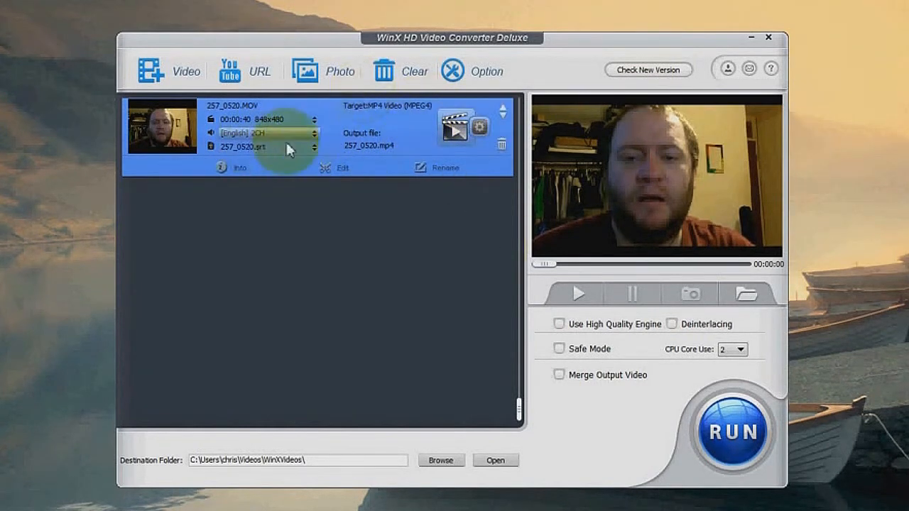
- Start converting 257_0520.MOV to 257_0520.mp4
left_click(727, 429)
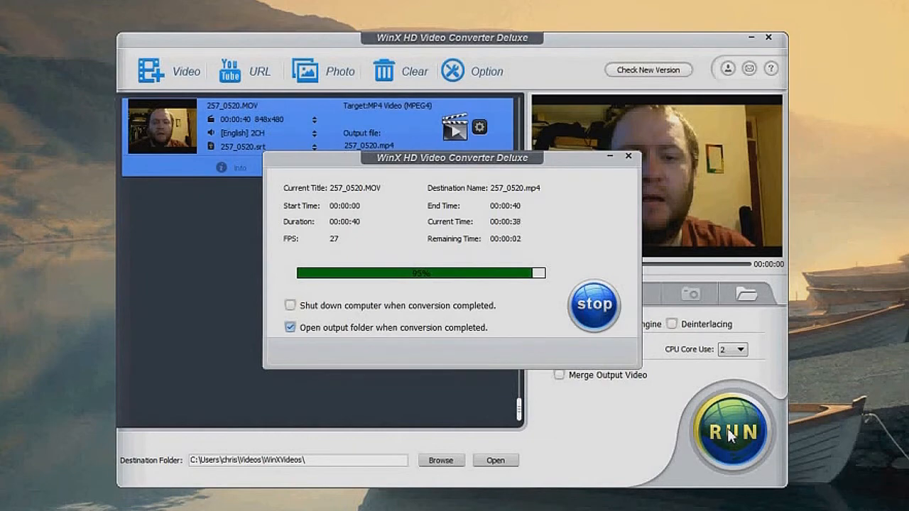
- Play the converted 257_0520.mp4 from the WinXVideos output folder, turn its volume down to minimum and pause playback
left_click(529, 293)
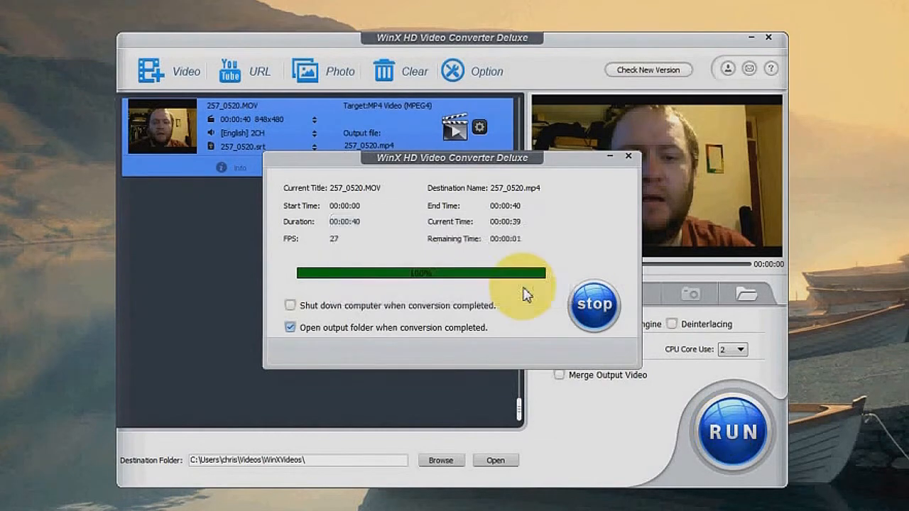
left_click(651, 132)
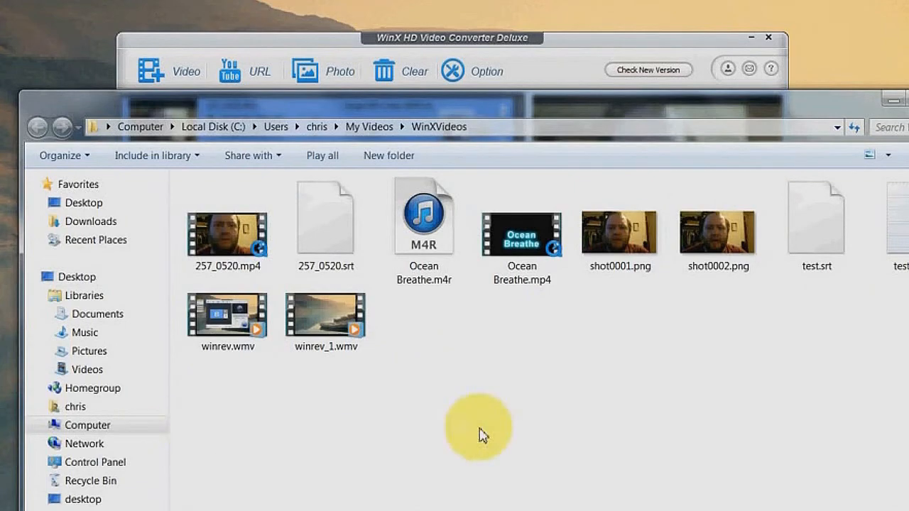
left_click(228, 233)
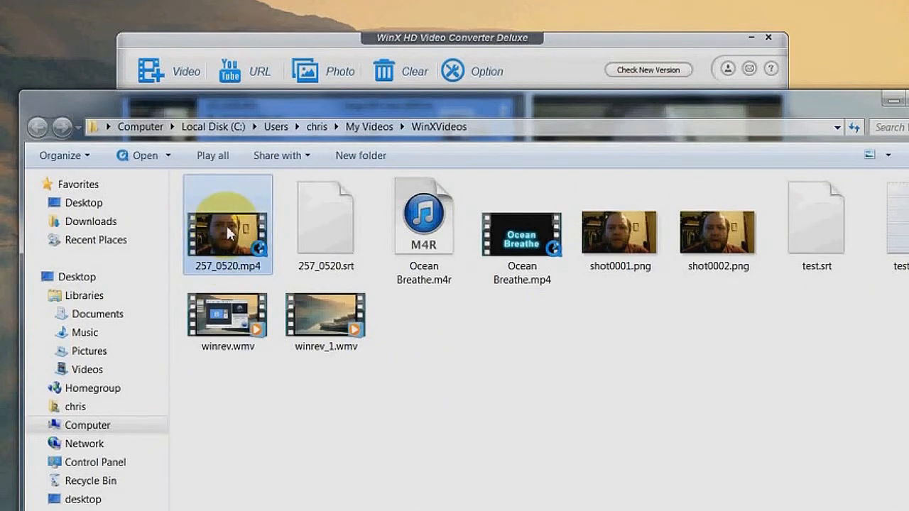
double_click(225, 224)
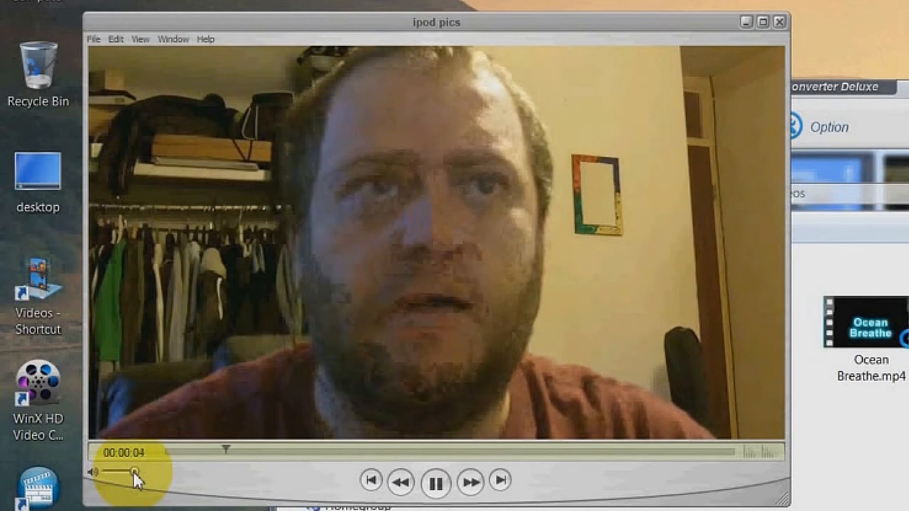
left_click_drag(135, 472, 99, 473)
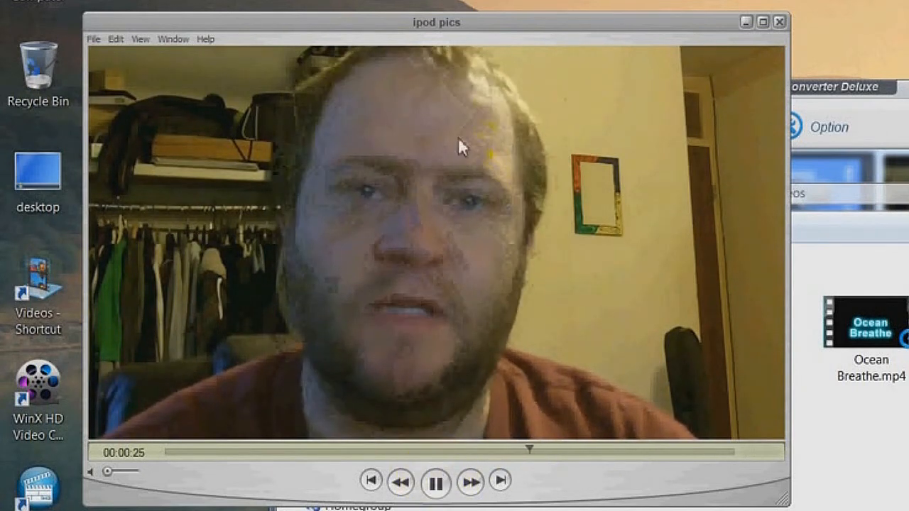
left_click(436, 483)
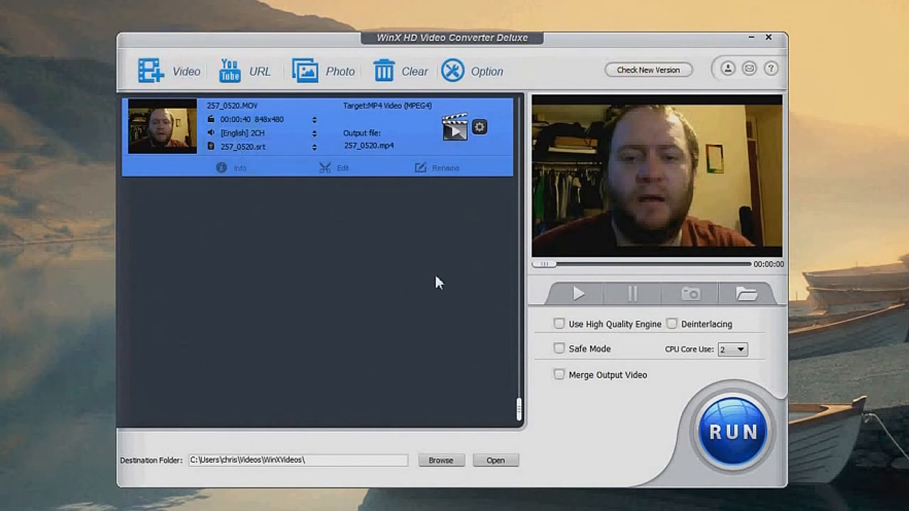
- Examine the product description and feature overview on the WinX HD Video Converter Deluxe page in the web browser
left_click(502, 146)
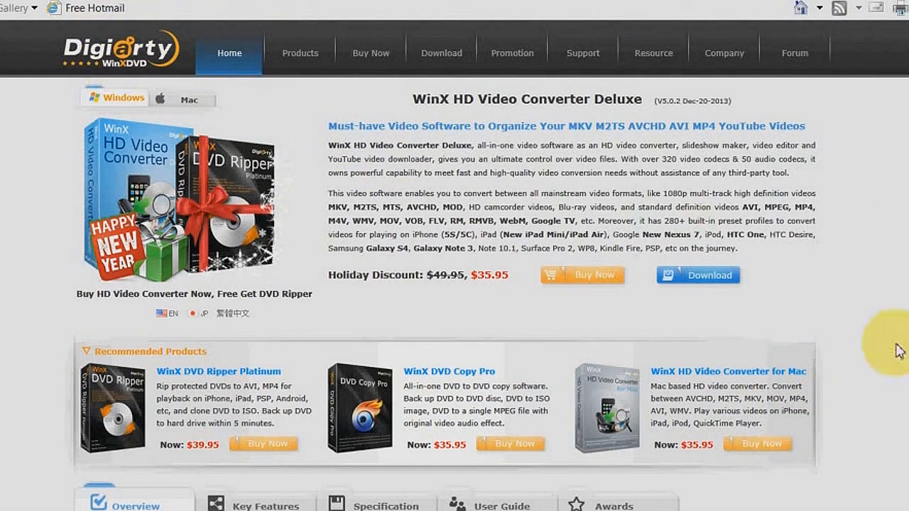
scroll(881, 369, "down", 7)
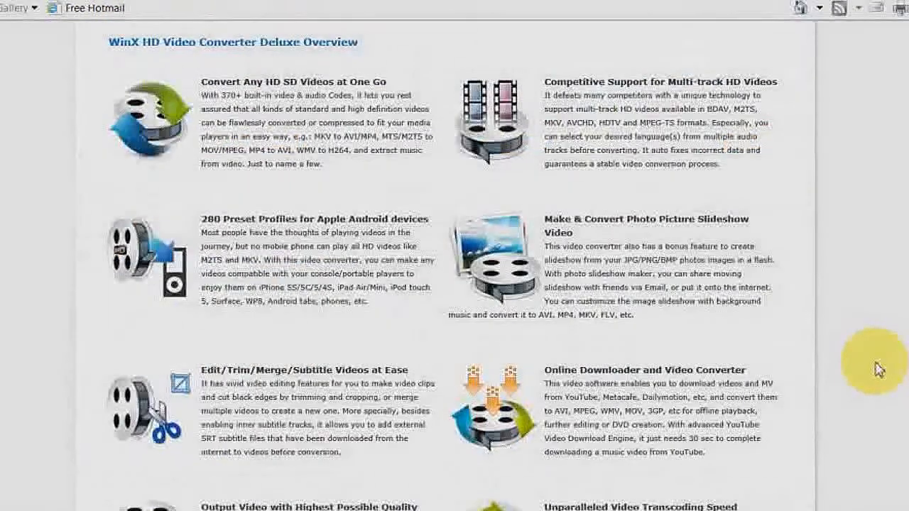
scroll(878, 369, "down", 4)
scroll(879, 369, "up", 2)
scroll(878, 369, "up", 9)
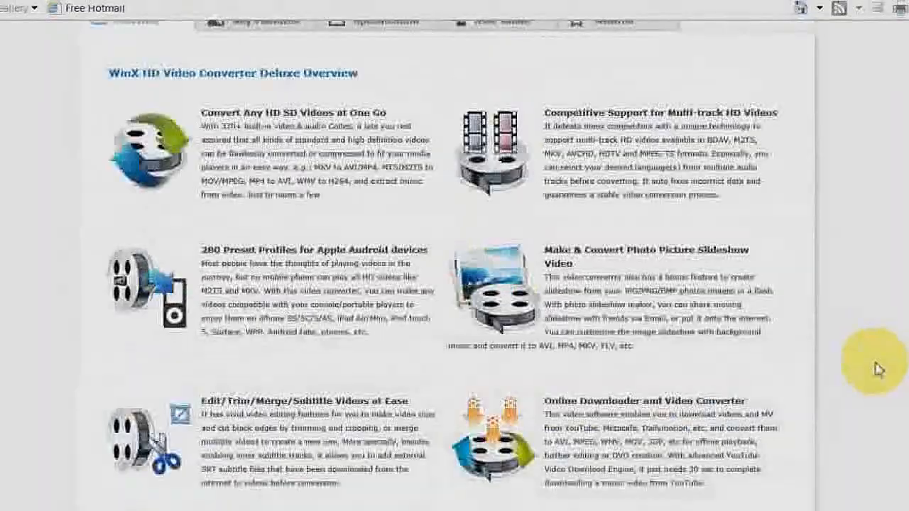